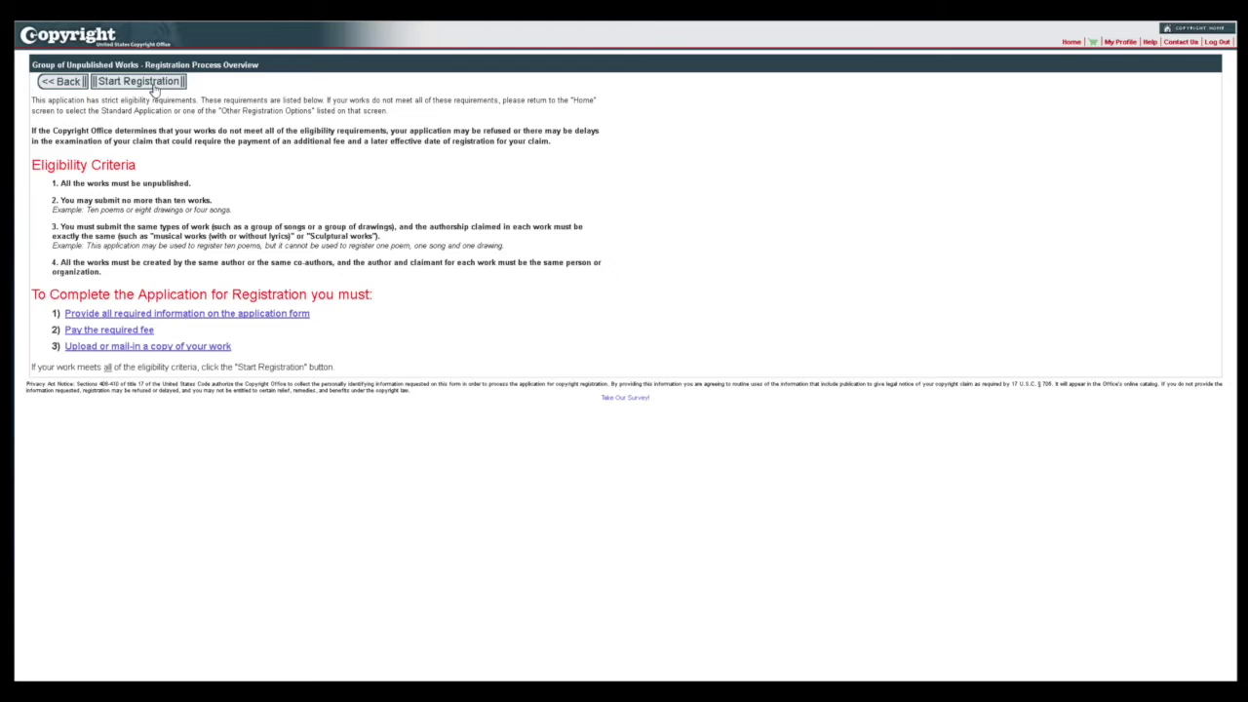
Start a new registration for a group of unpublished works
{"action": "left_click", "coordinate": [153, 85]}
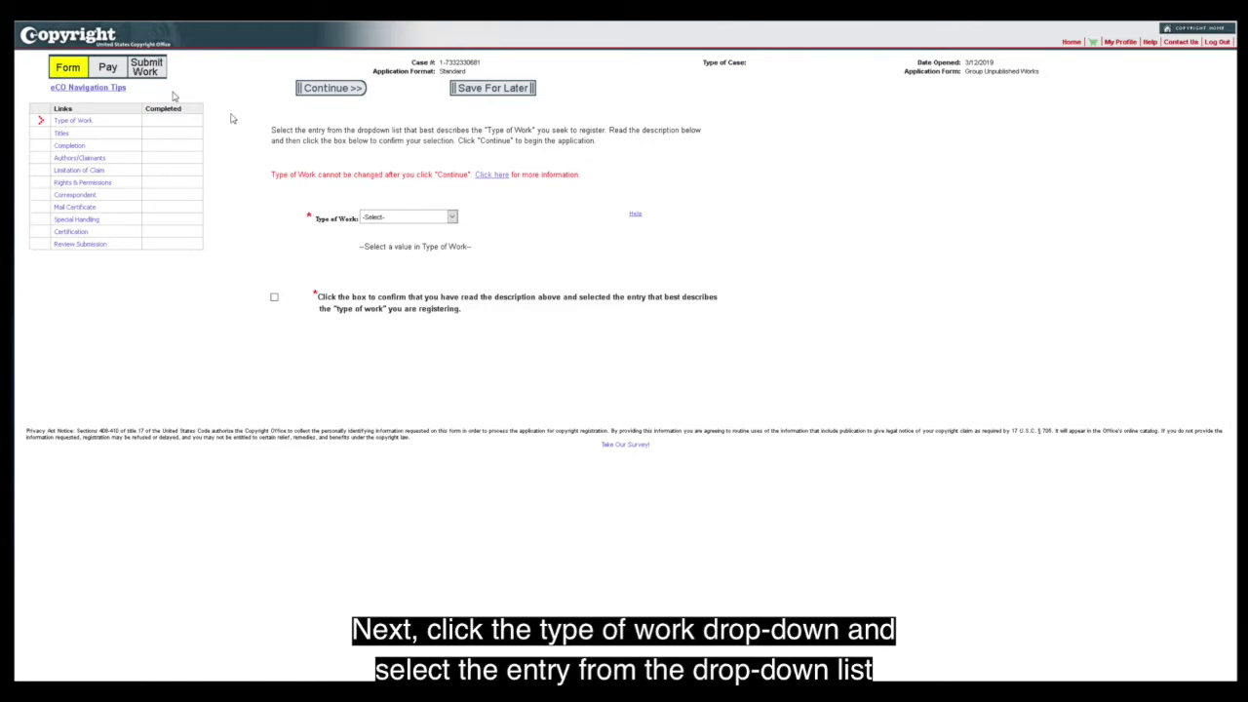
Review the type-of-work descriptions for Literary Work, Motion Picture/AV Work, Work of the Performing Arts, Work of the Visual Arts and Sound Recording
{"action": "left_click", "coordinate": [452, 217]}
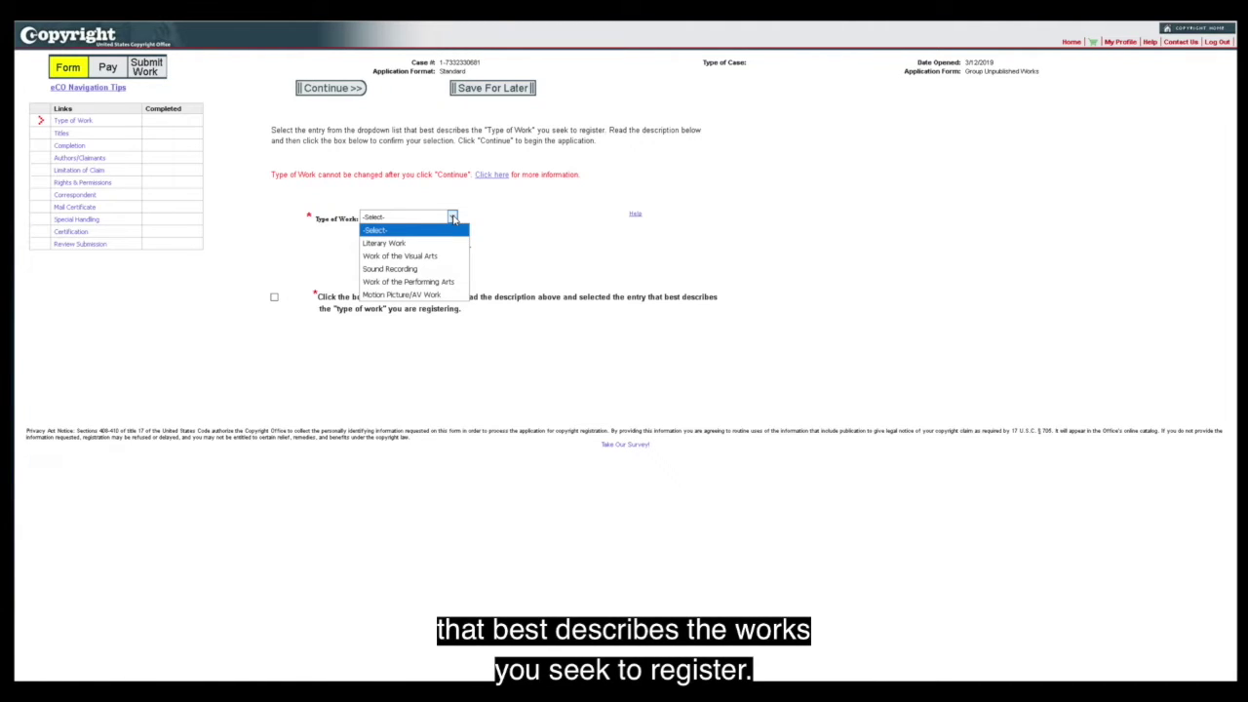
{"action": "left_click", "coordinate": [406, 243]}
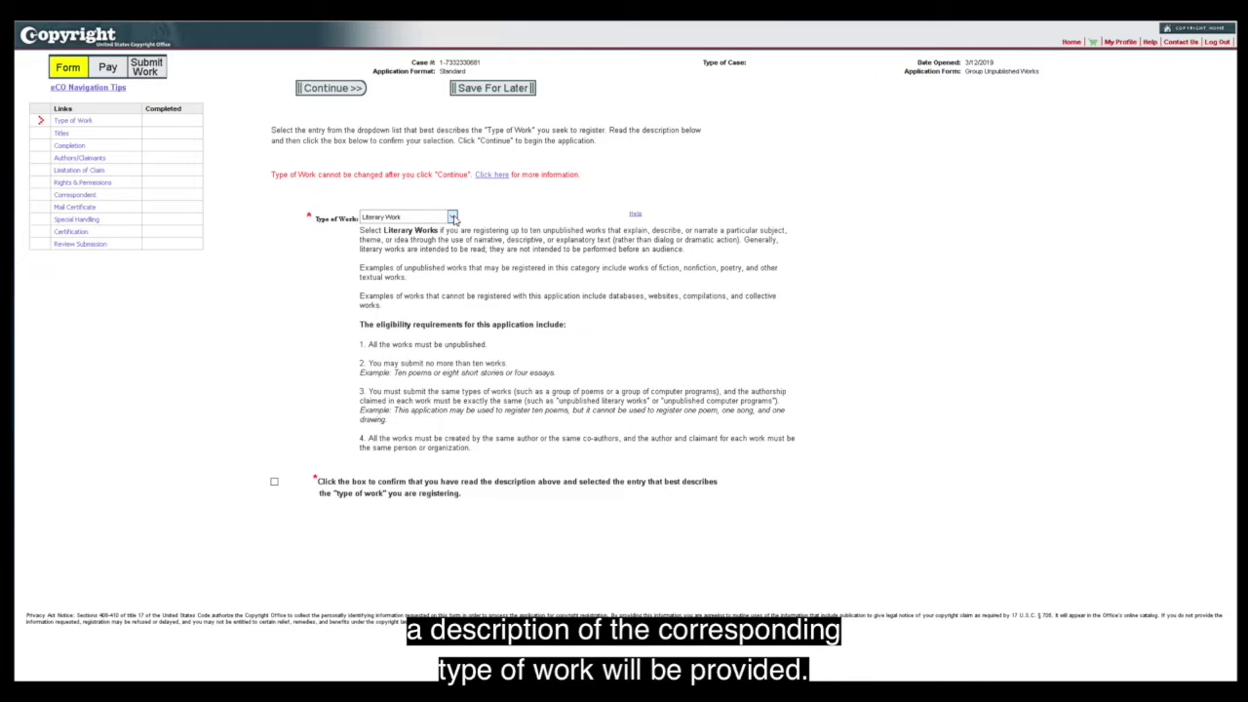
{"action": "left_click", "coordinate": [452, 218]}
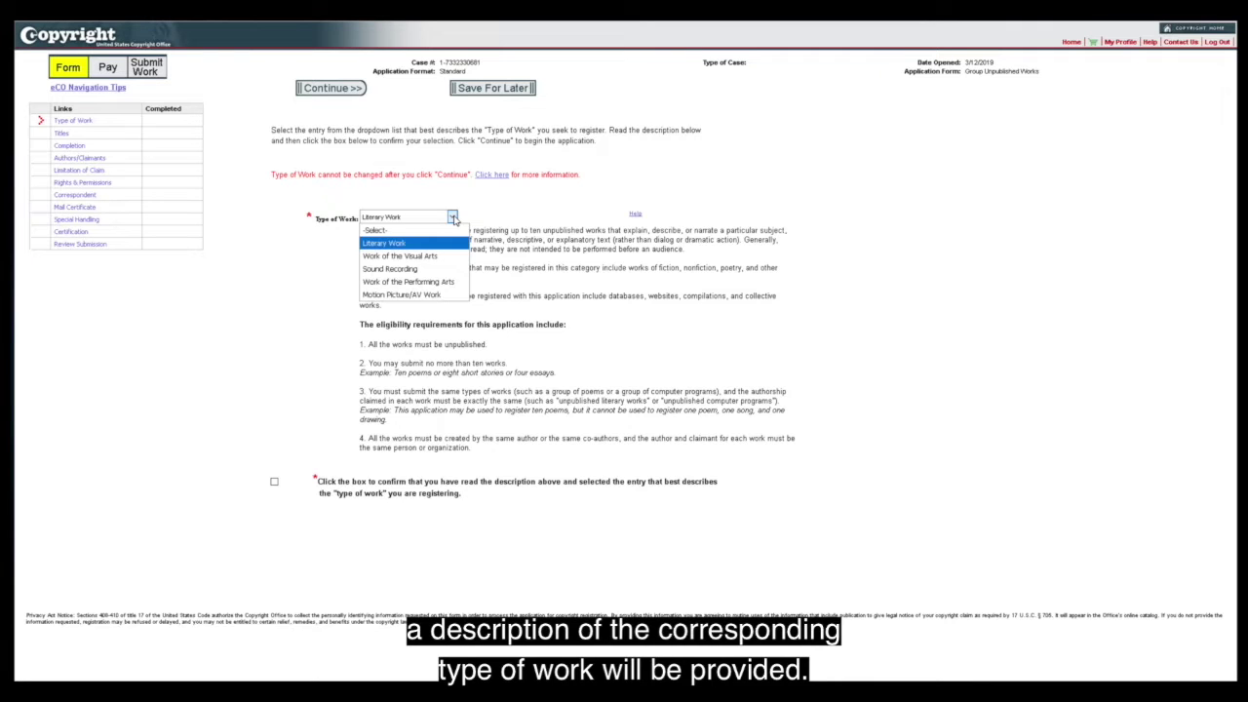
{"action": "left_click", "coordinate": [428, 295]}
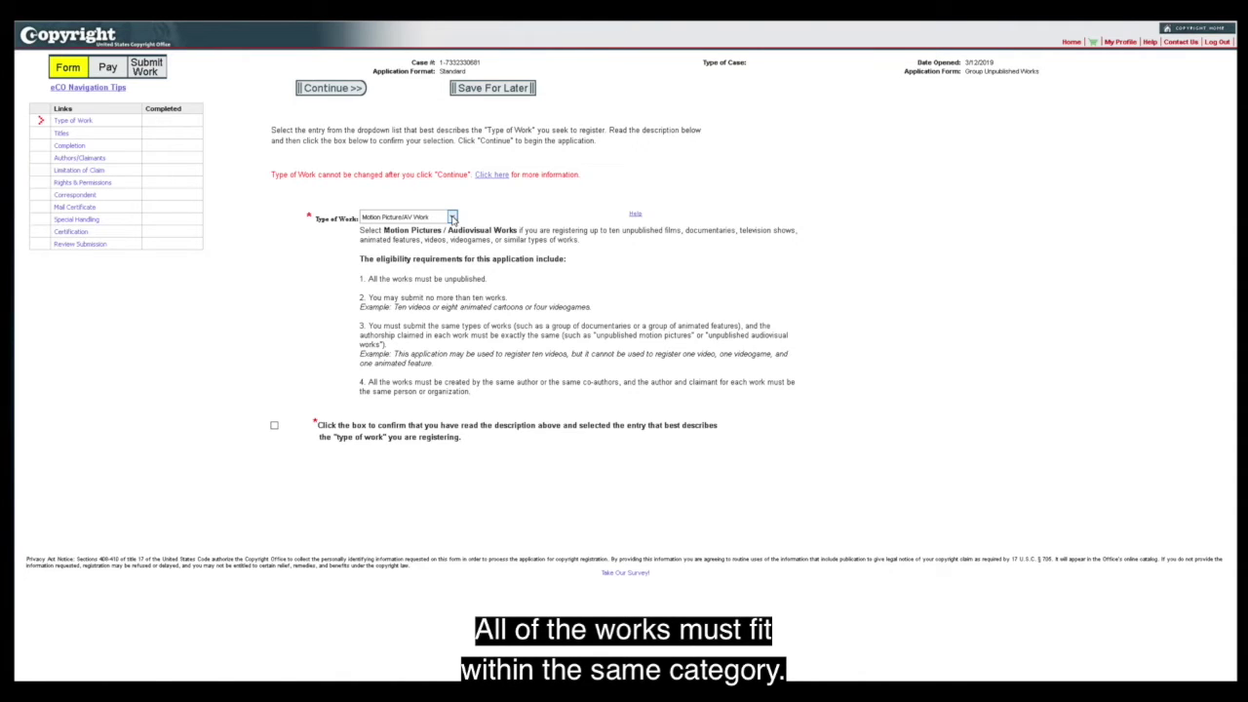
{"action": "left_click", "coordinate": [453, 218]}
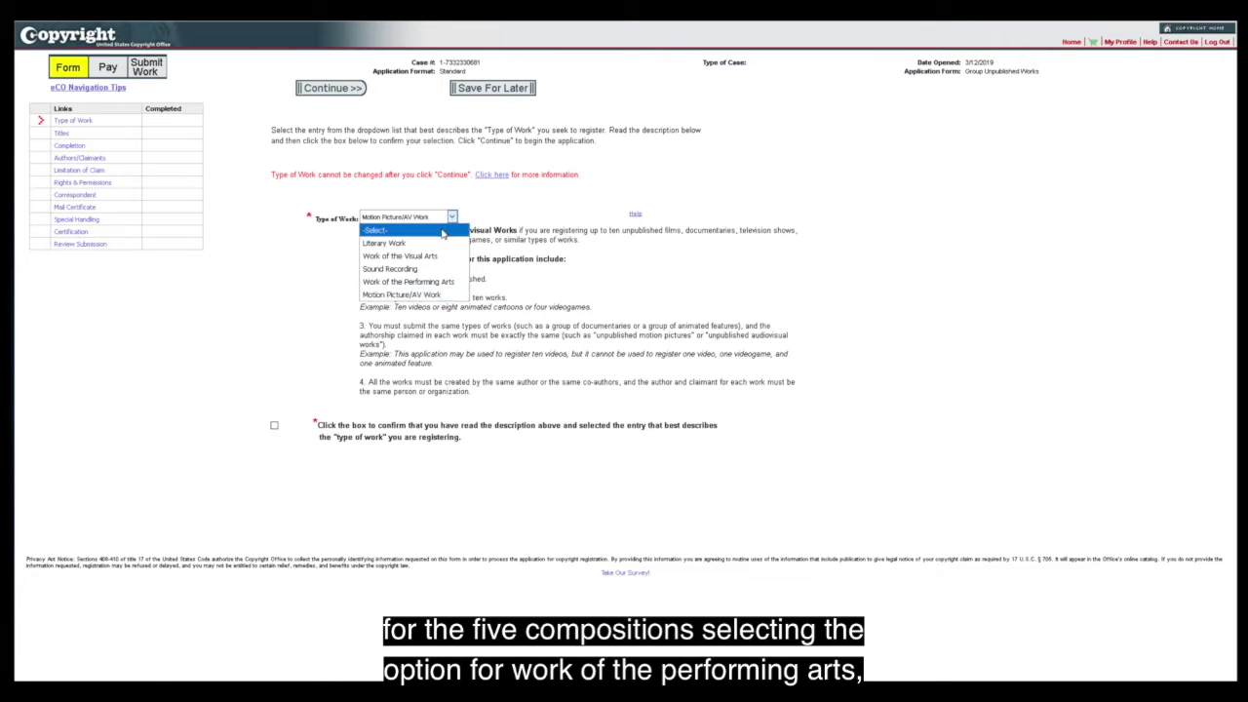
{"action": "left_click", "coordinate": [432, 281]}
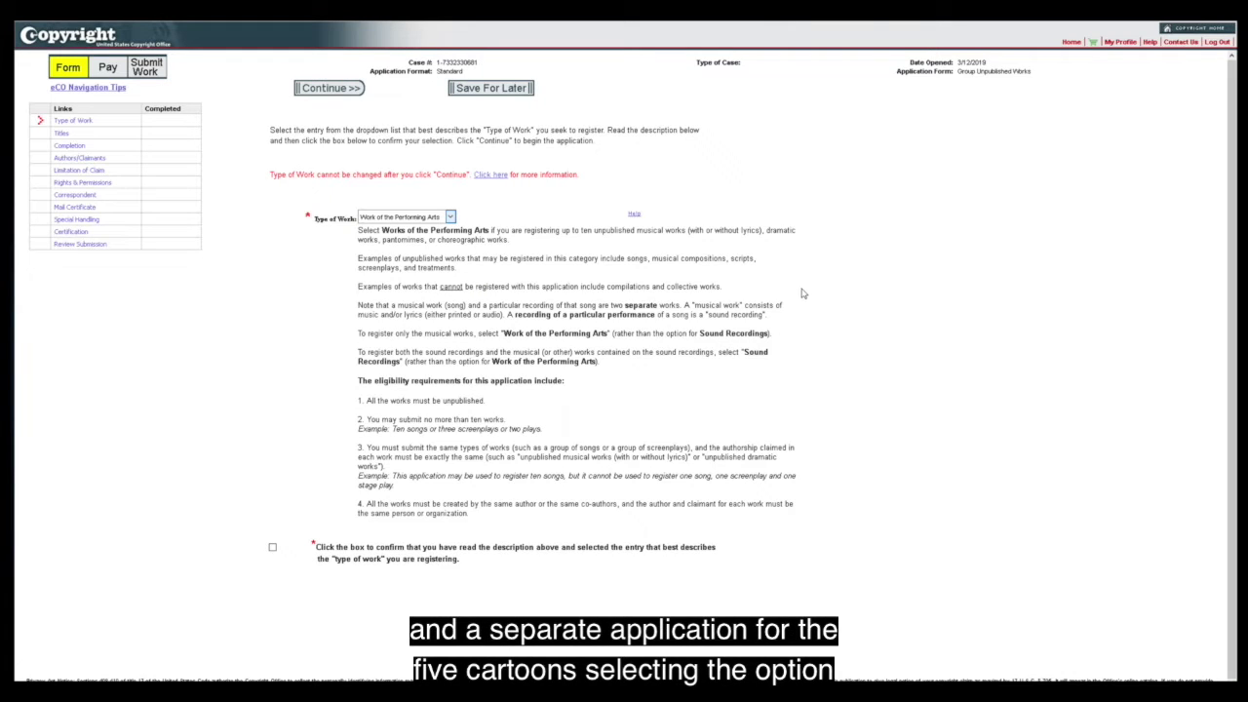
{"action": "left_click", "coordinate": [452, 216]}
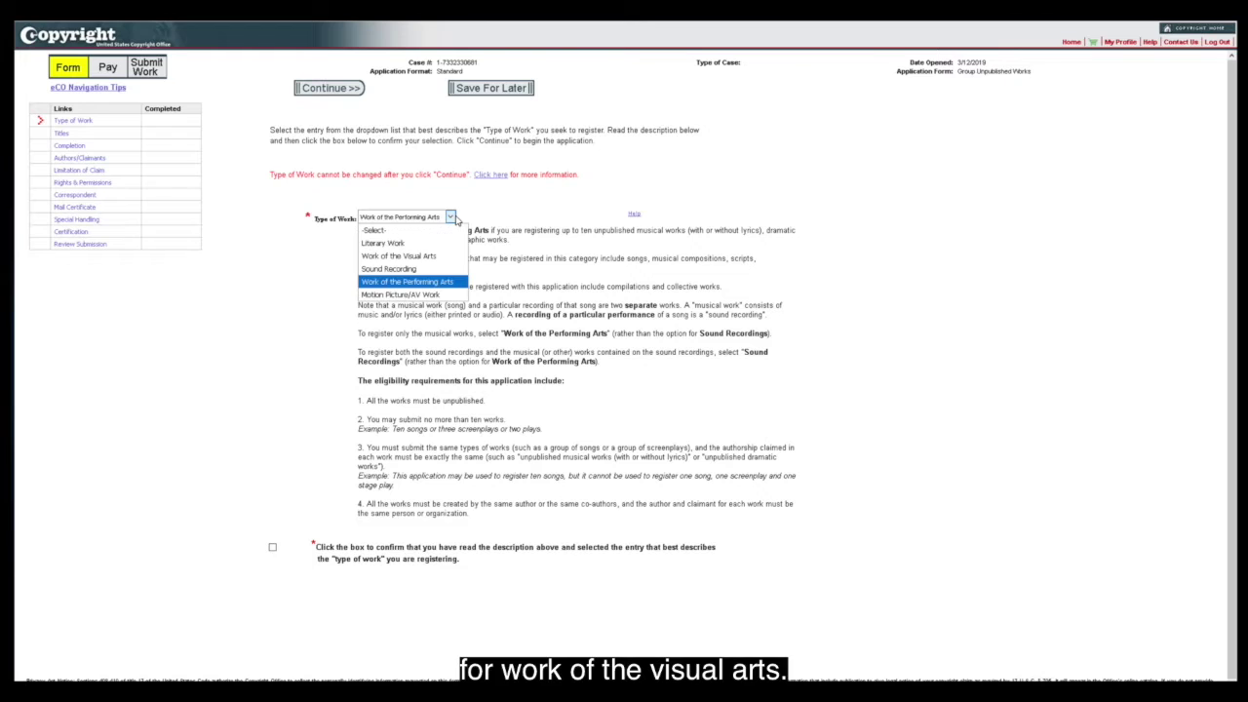
{"action": "left_click", "coordinate": [425, 255]}
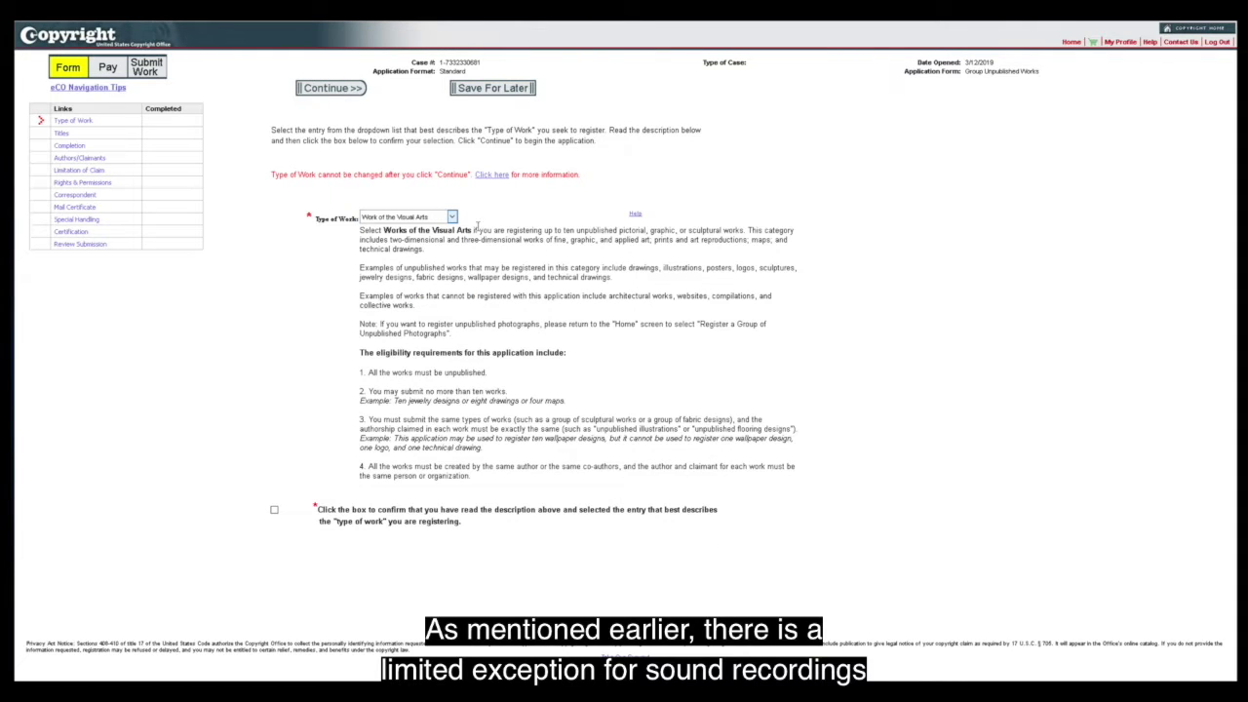
{"action": "left_click", "coordinate": [455, 221]}
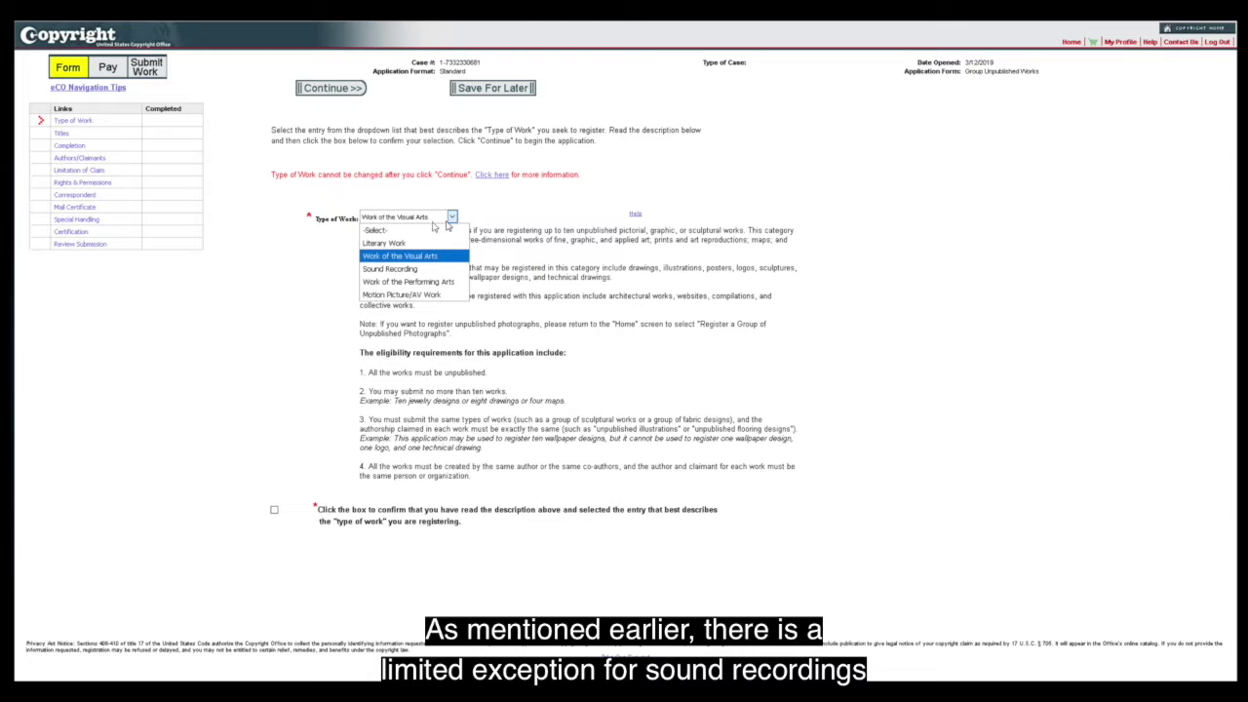
{"action": "left_click", "coordinate": [419, 269]}
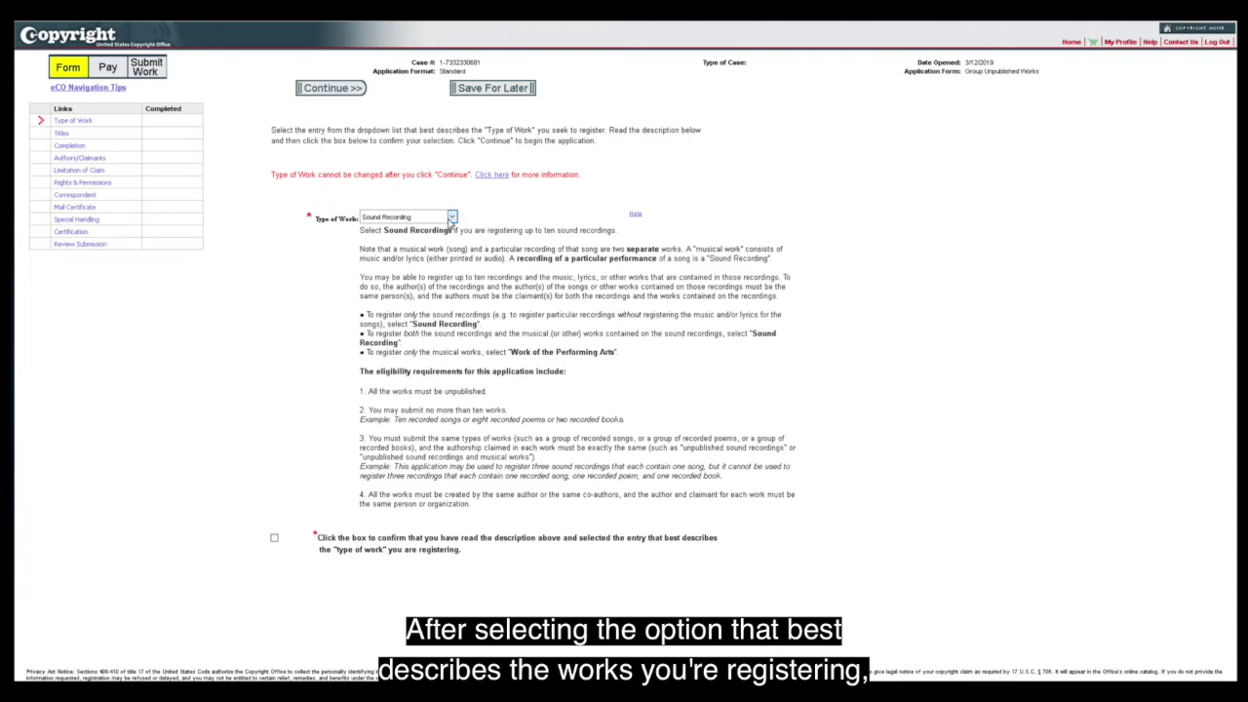
Set the type of work to Work of the Performing Arts, confirm the description has been read, and continue to the titles
{"action": "left_click", "coordinate": [452, 218]}
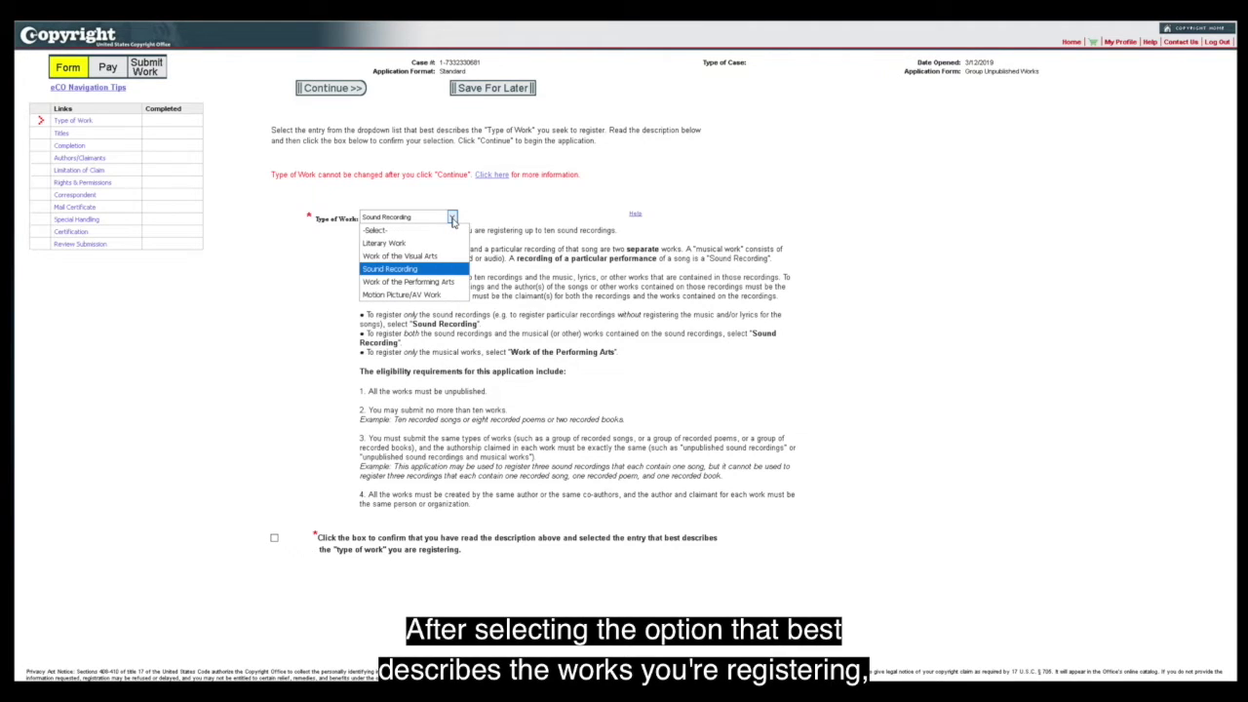
{"action": "left_click", "coordinate": [434, 283]}
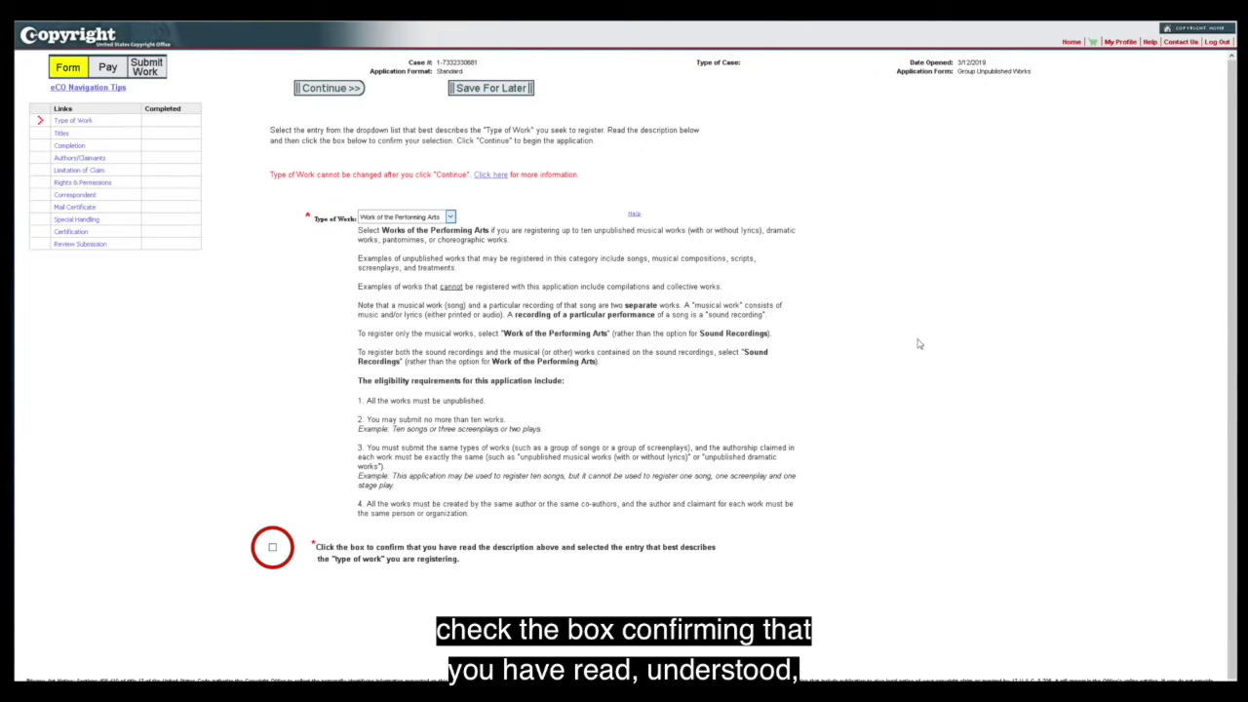
{"action": "left_click", "coordinate": [273, 548]}
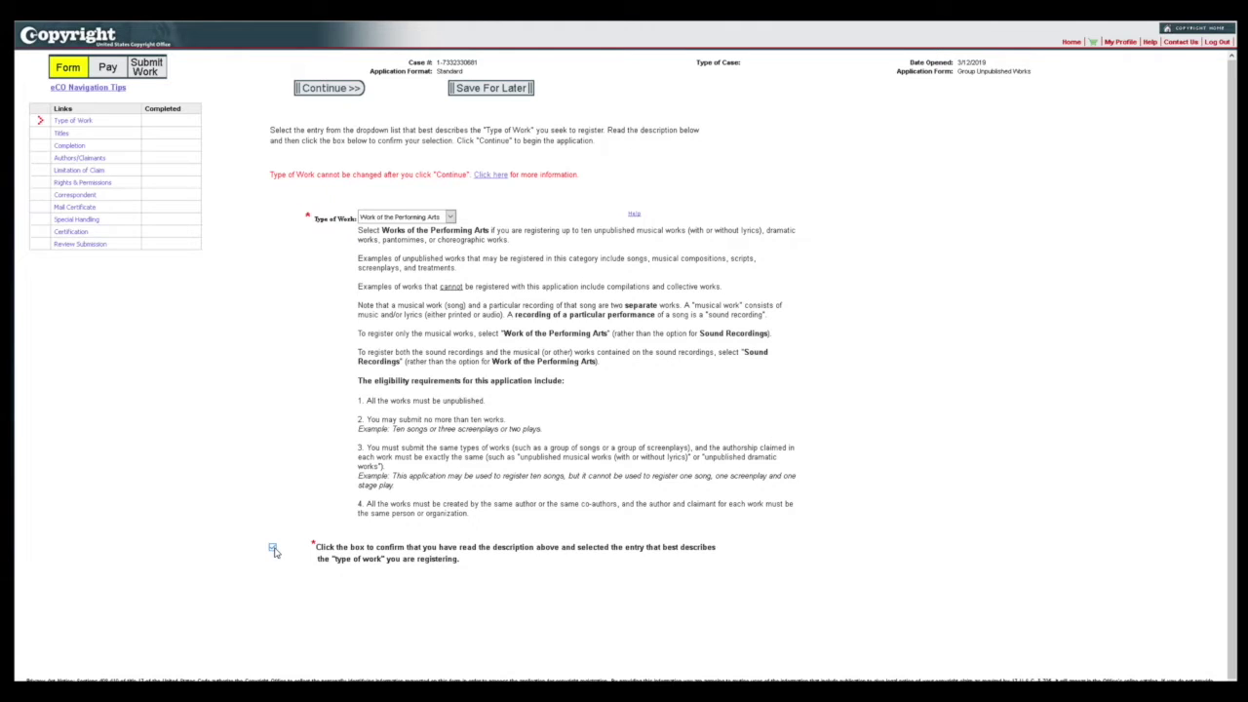
{"action": "left_click", "coordinate": [274, 549]}
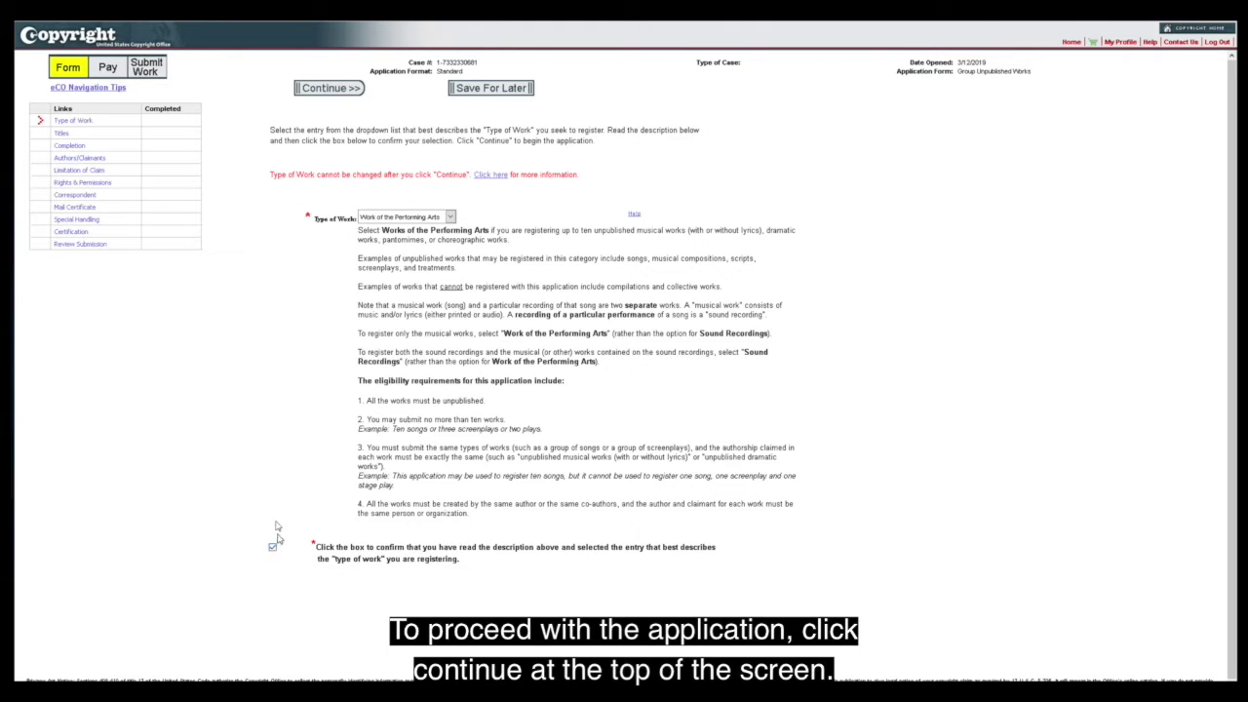
{"action": "left_click", "coordinate": [355, 88]}
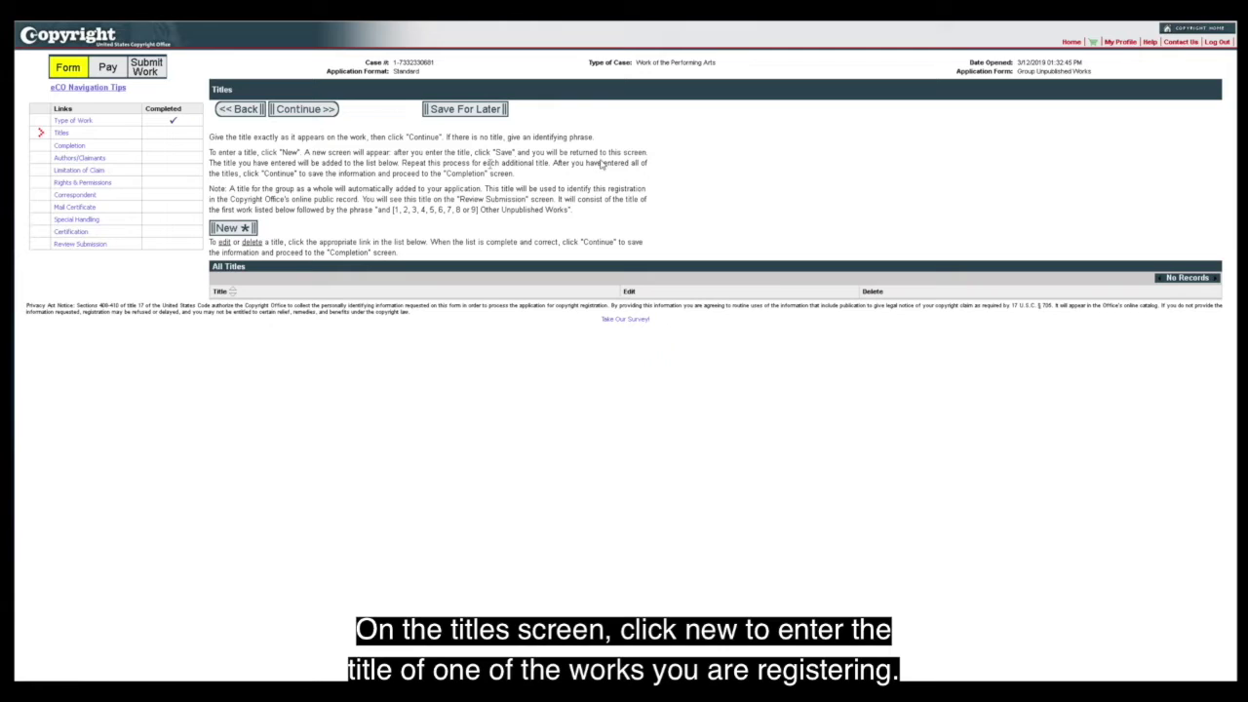
Create a title entry and try to save "1st Title, 2nd Title, 3rd Title" as its single title
{"action": "left_click", "coordinate": [225, 229]}
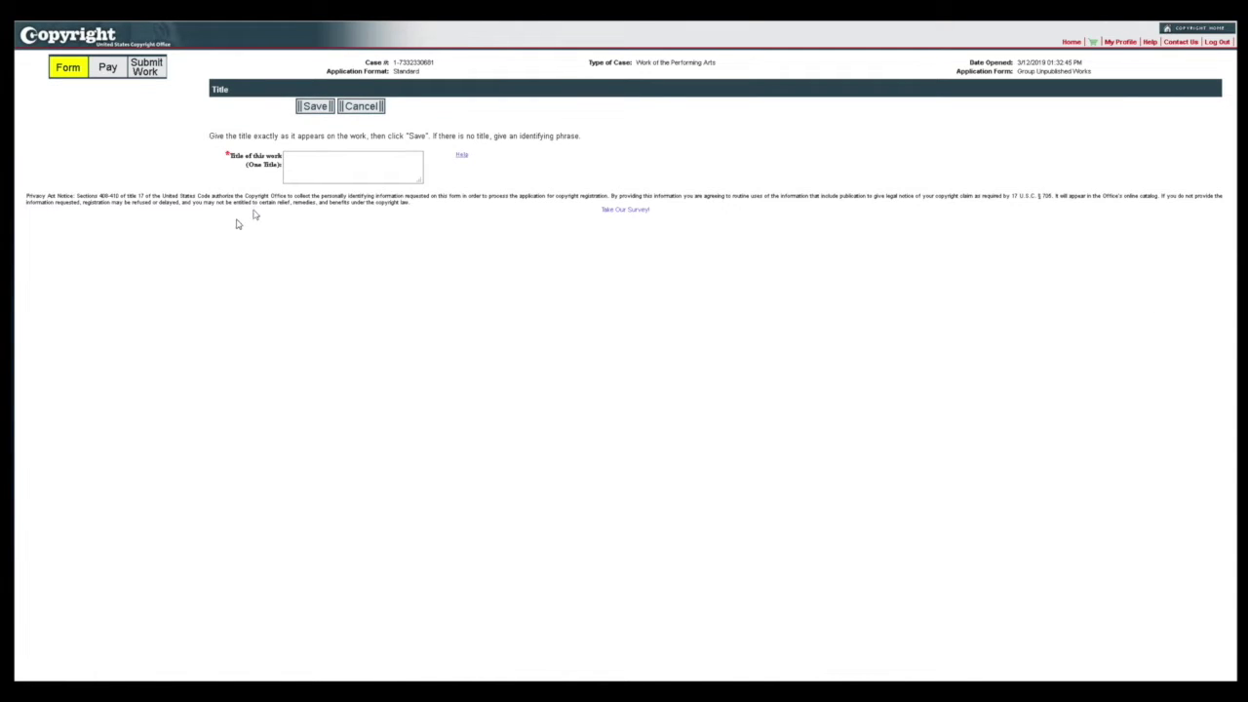
{"action": "left_click", "coordinate": [302, 172]}
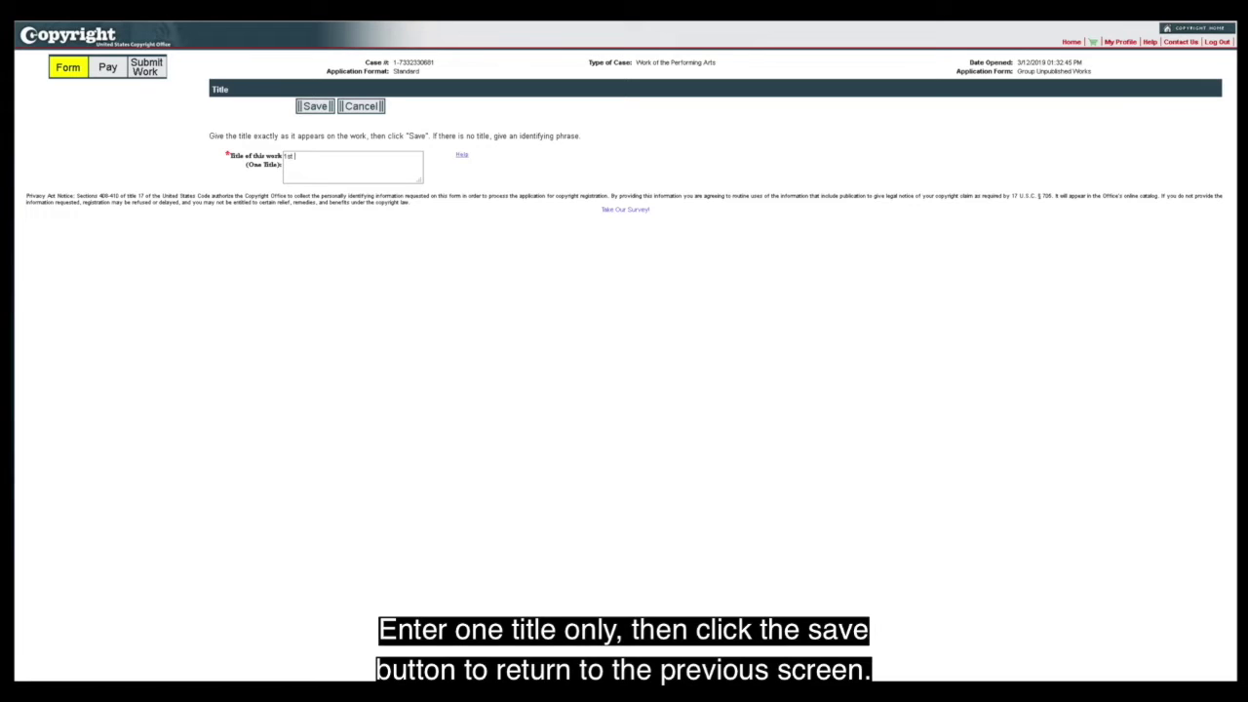
{"action": "type", "text": "1st Title, 2nd Title, 3rd Title"}
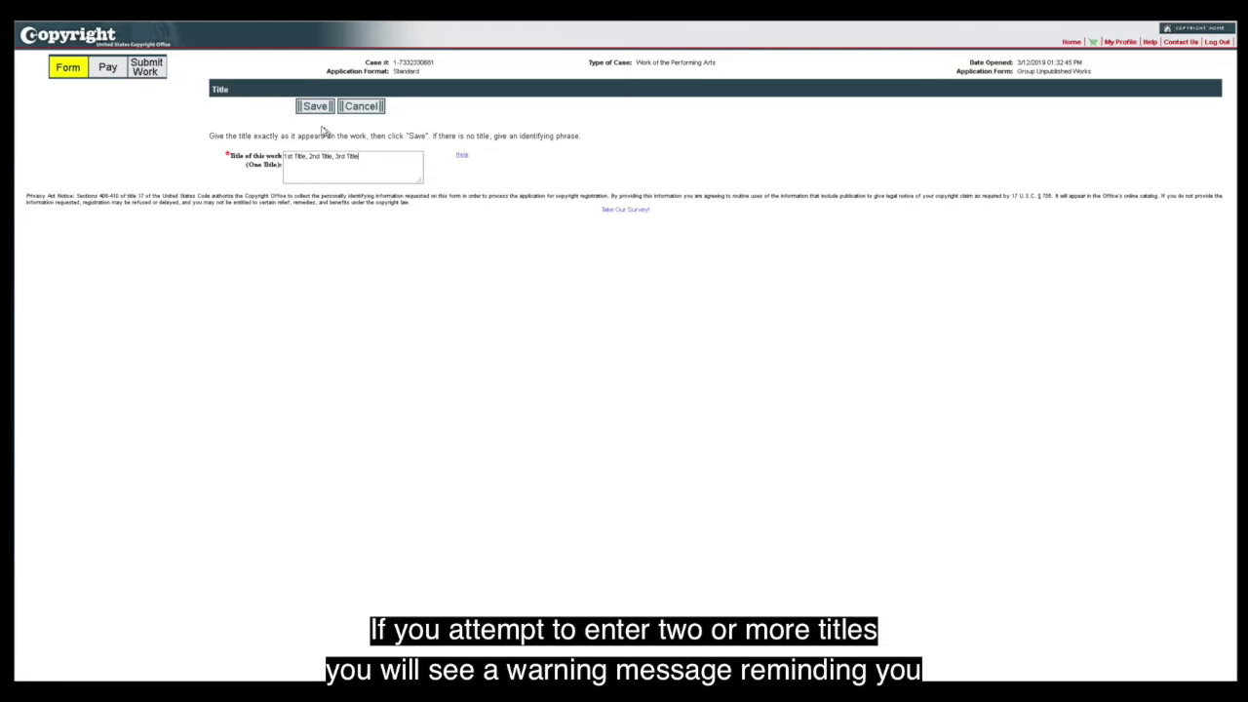
{"action": "left_click", "coordinate": [318, 125]}
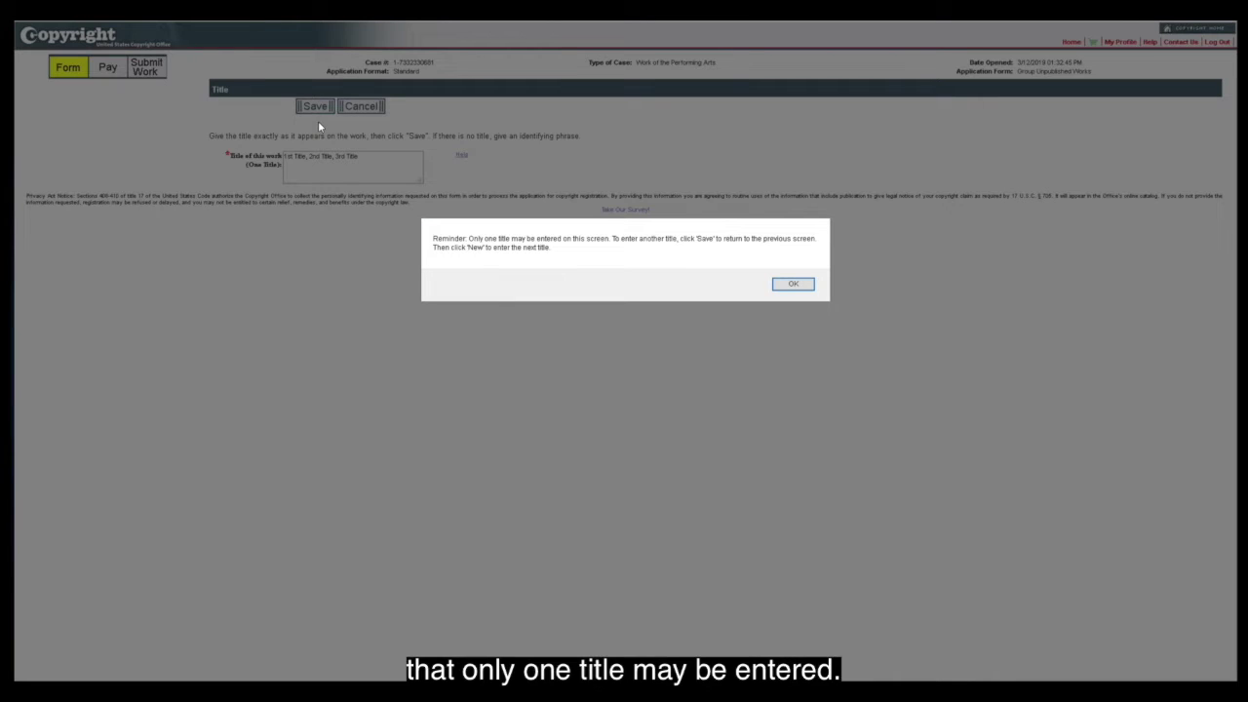
{"action": "left_click", "coordinate": [794, 285]}
Shorten the title entry to "1st Title" and save it to the list of titles
{"action": "key", "text": "BackSpace"}
{"action": "key", "text": "BackSpace"}
{"action": "key", "text": "BackSpace"}
{"action": "key", "text": "BackSpace"}
{"action": "key", "text": "BackSpace"}
{"action": "key", "text": "BackSpace"}
{"action": "key", "text": "BackSpace"}
{"action": "key", "text": "BackSpace"}
{"action": "key", "text": "BackSpace"}
{"action": "key", "text": "BackSpace"}
{"action": "key", "text": "BackSpace"}
{"action": "key", "text": "BackSpace"}
{"action": "key", "text": "BackSpace"}
{"action": "key", "text": "BackSpace"}
{"action": "key", "text": "BackSpace"}
{"action": "key", "text": "BackSpace"}
{"action": "key", "text": "BackSpace"}
{"action": "key", "text": "BackSpace"}
{"action": "key", "text": "BackSpace"}
{"action": "key", "text": "BackSpace"}
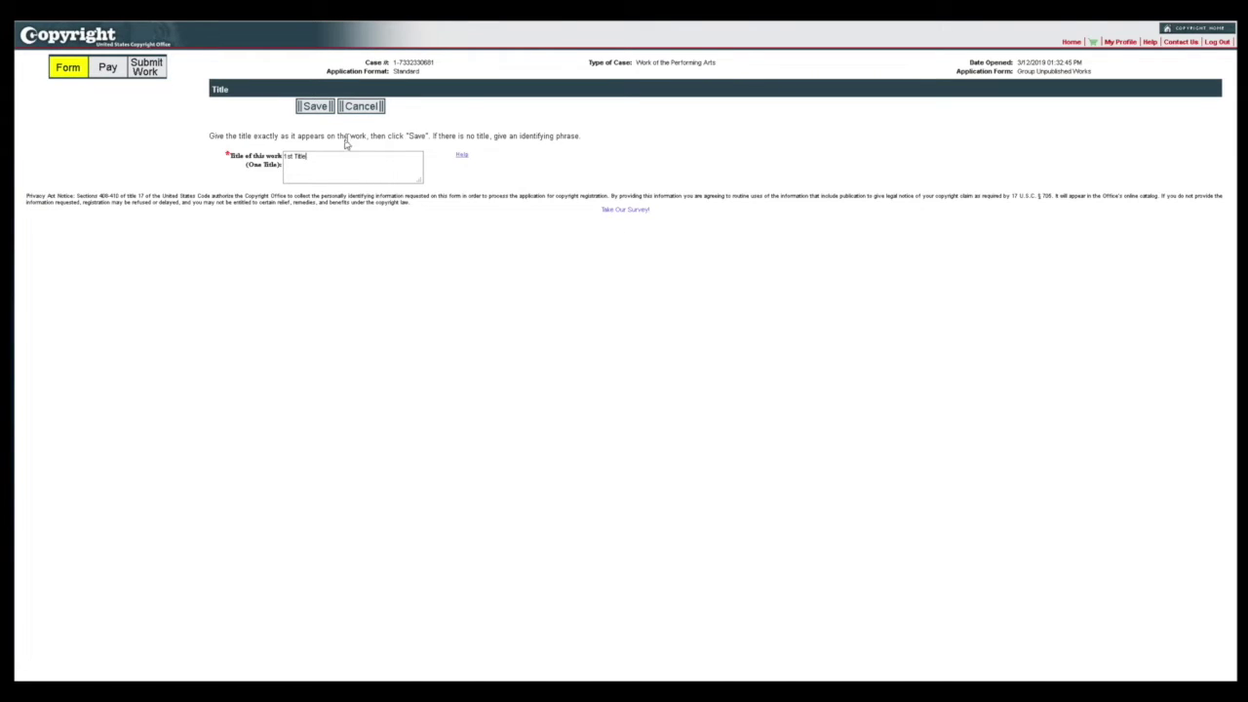
{"action": "left_click", "coordinate": [314, 106]}
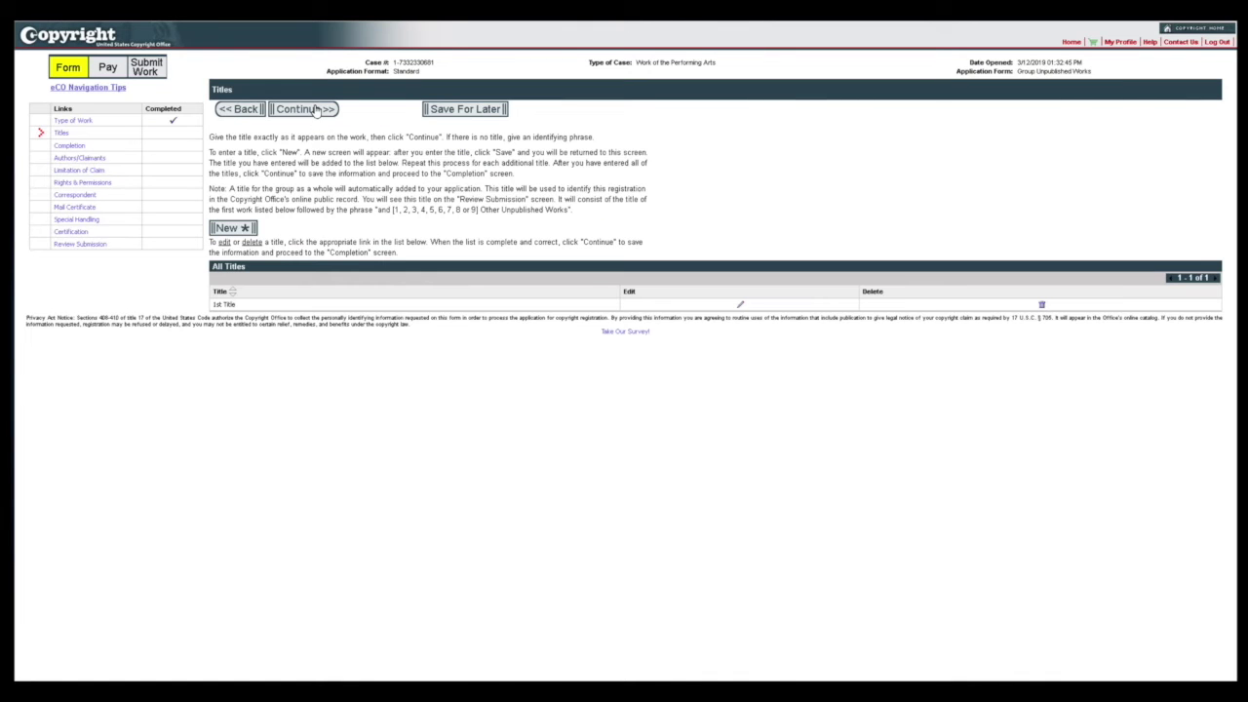
Add and save separate title entries for each further work, from "2nd Title" through "7th Title"
{"action": "left_click", "coordinate": [244, 231]}
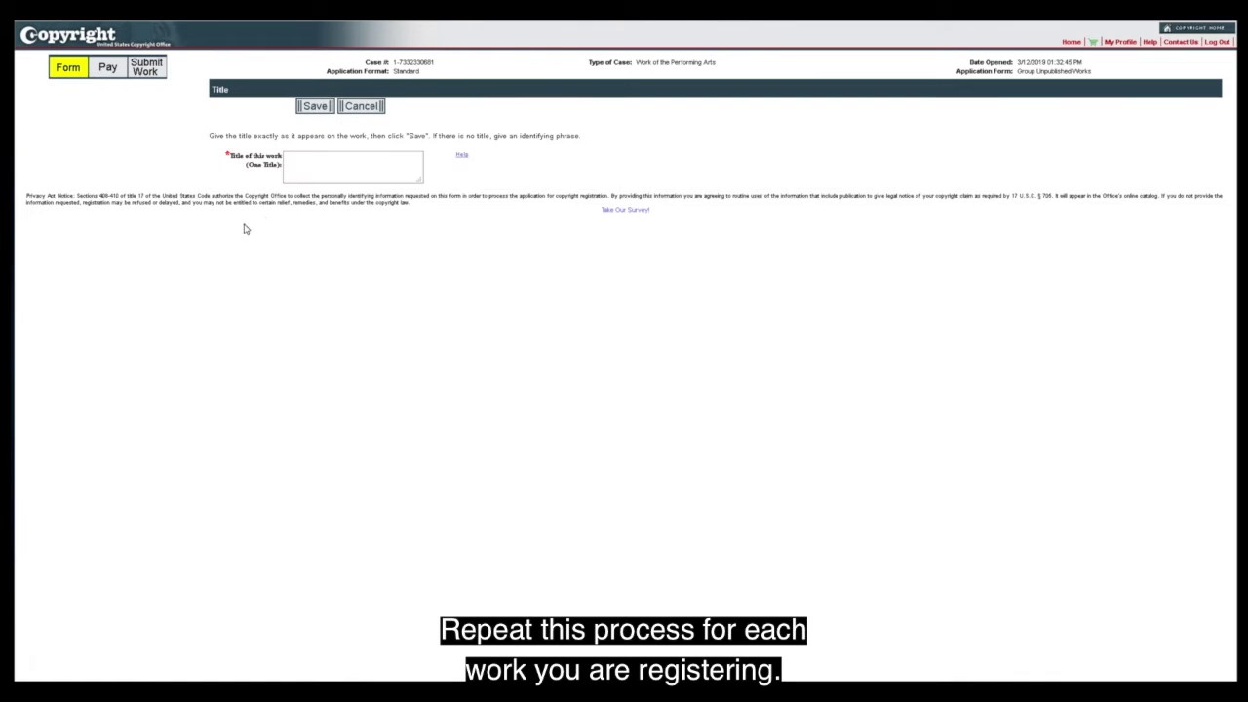
{"action": "left_click", "coordinate": [297, 172]}
{"action": "type", "text": "2nd Title"}
{"action": "left_click", "coordinate": [314, 106]}
{"action": "left_click", "coordinate": [234, 231]}
{"action": "type", "text": "3rd Title"}
{"action": "left_click", "coordinate": [314, 106]}
{"action": "left_click", "coordinate": [234, 231]}
{"action": "type", "text": "4th Title"}
{"action": "left_click", "coordinate": [314, 106]}
{"action": "left_click", "coordinate": [234, 231]}
{"action": "type", "text": "7th Title"}
{"action": "left_click", "coordinate": [317, 109]}
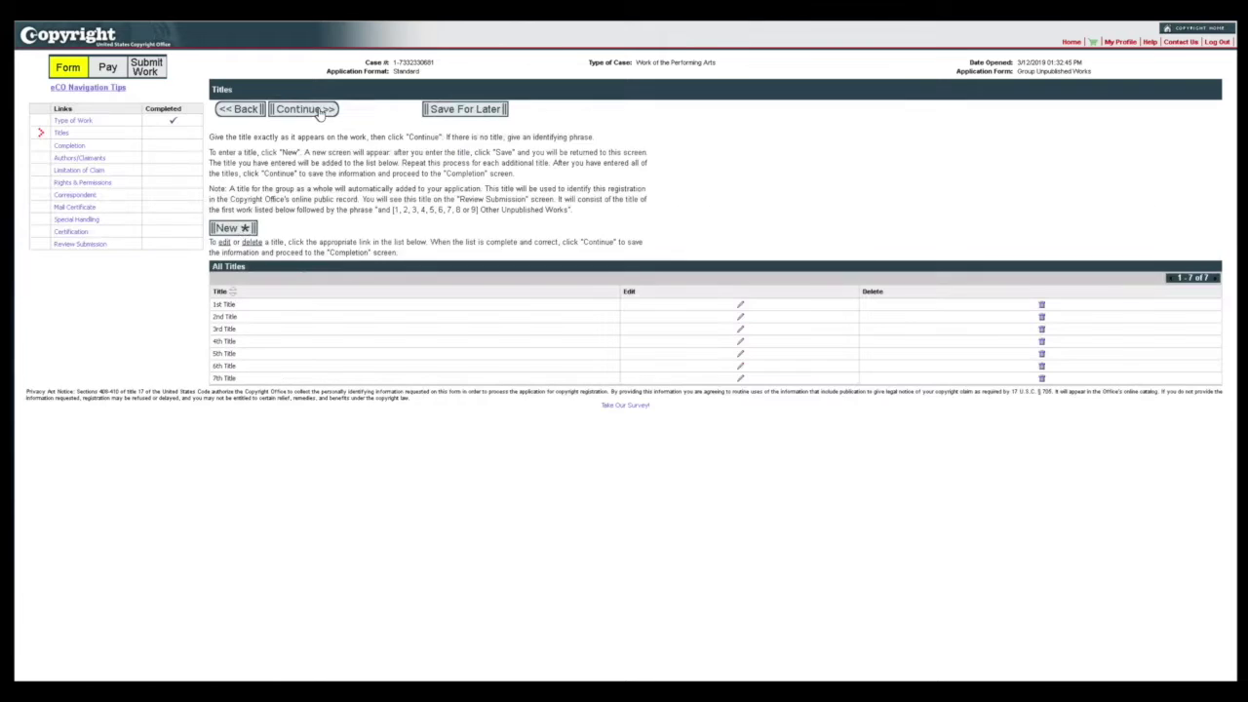
Add and save separate entries for "8th Title", "9th Title" and "10th Title"
{"action": "left_click", "coordinate": [234, 231]}
{"action": "type", "text": "10th Title"}
{"action": "left_click", "coordinate": [314, 106]}
Add and save an "11th Title" entry and try to continue to the completion section
{"action": "left_click", "coordinate": [234, 231]}
{"action": "type", "text": "11"}
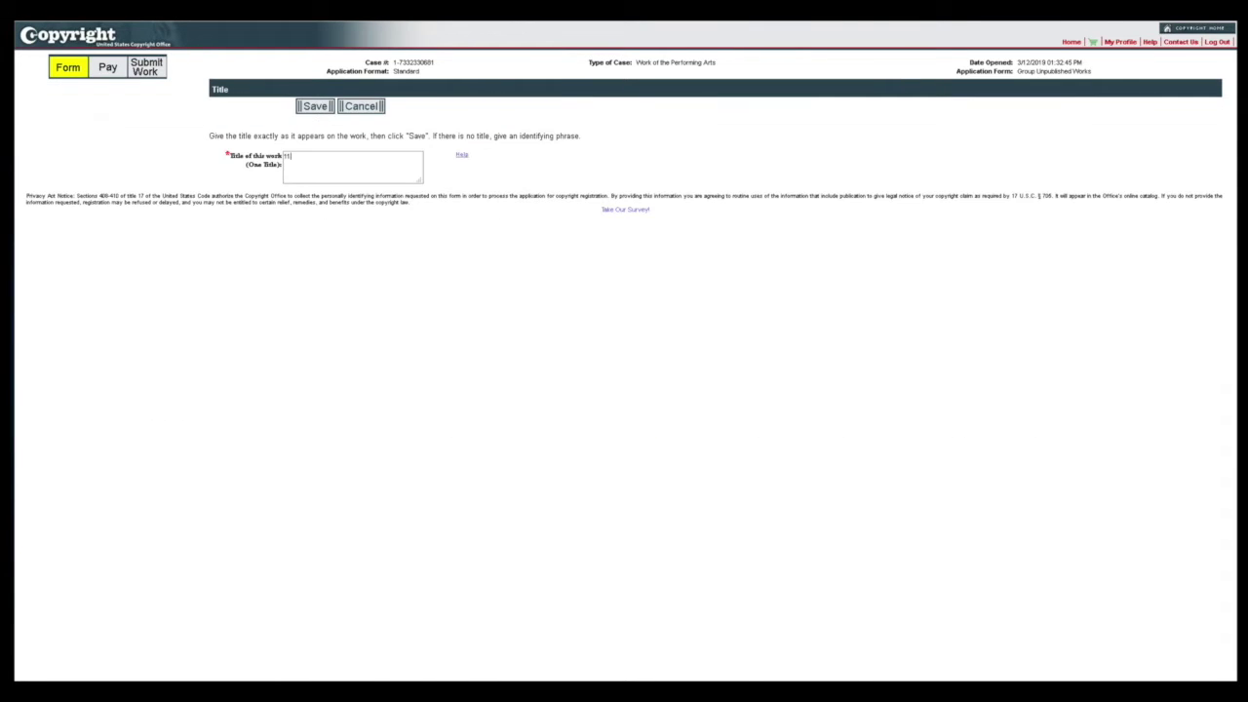
{"action": "type", "text": "th Title"}
{"action": "left_click", "coordinate": [315, 106]}
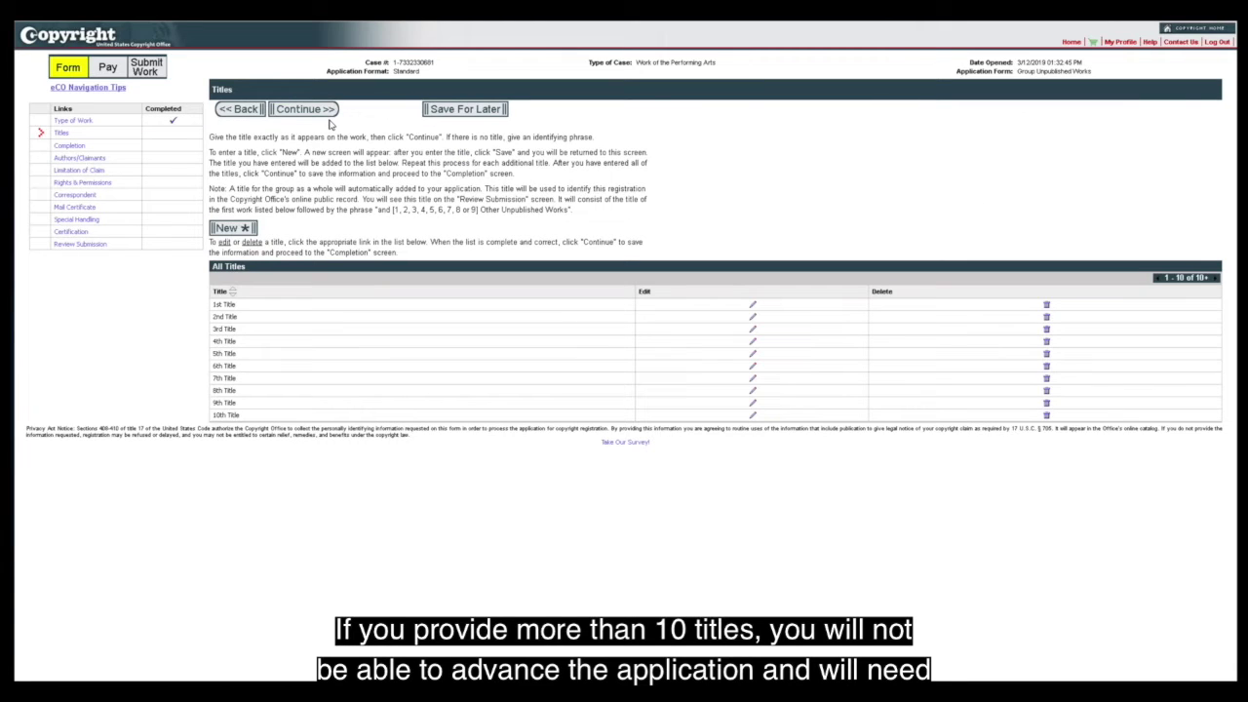
{"action": "left_click", "coordinate": [292, 110]}
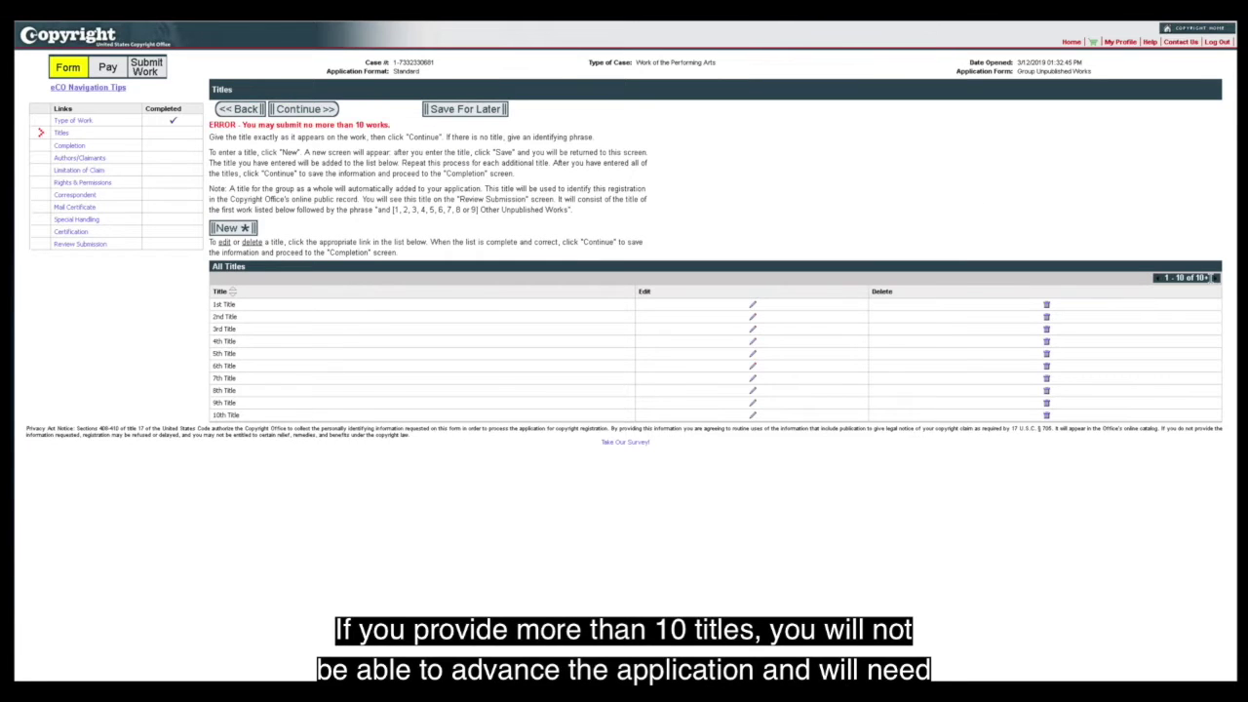
Delete the "11th Title" entry from the list of titles
{"action": "left_click", "coordinate": [1215, 279]}
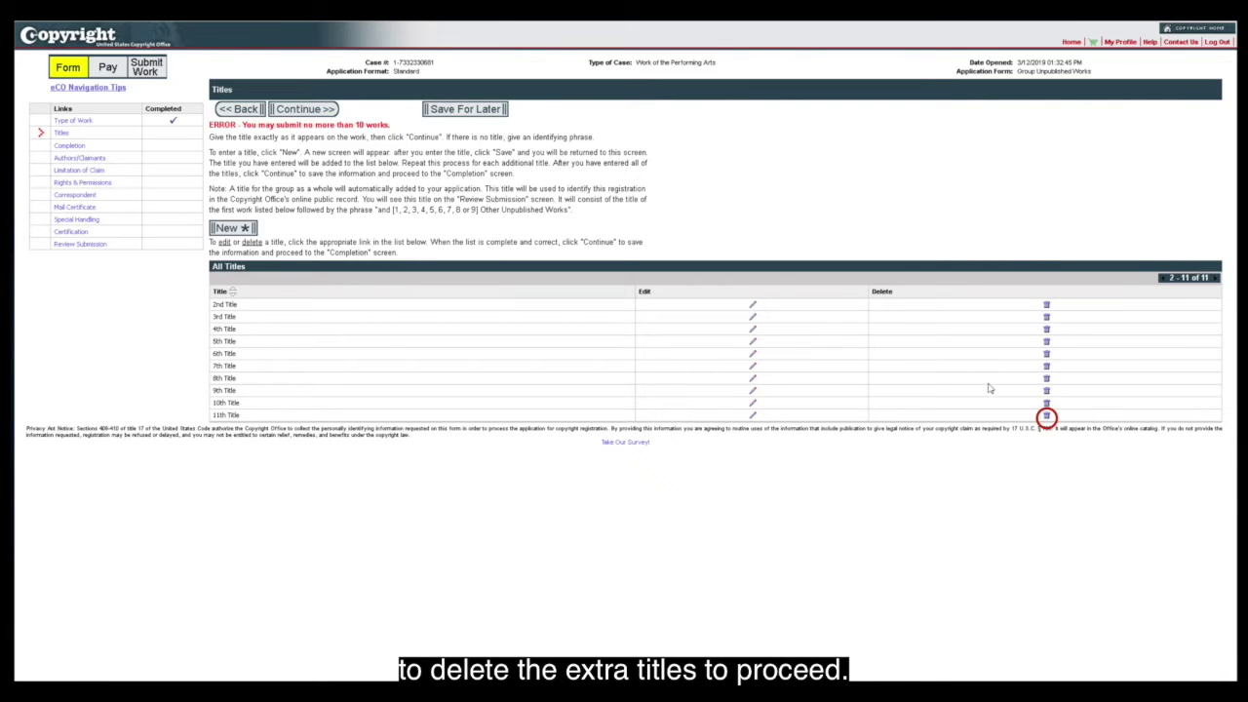
{"action": "left_click", "coordinate": [1046, 416]}
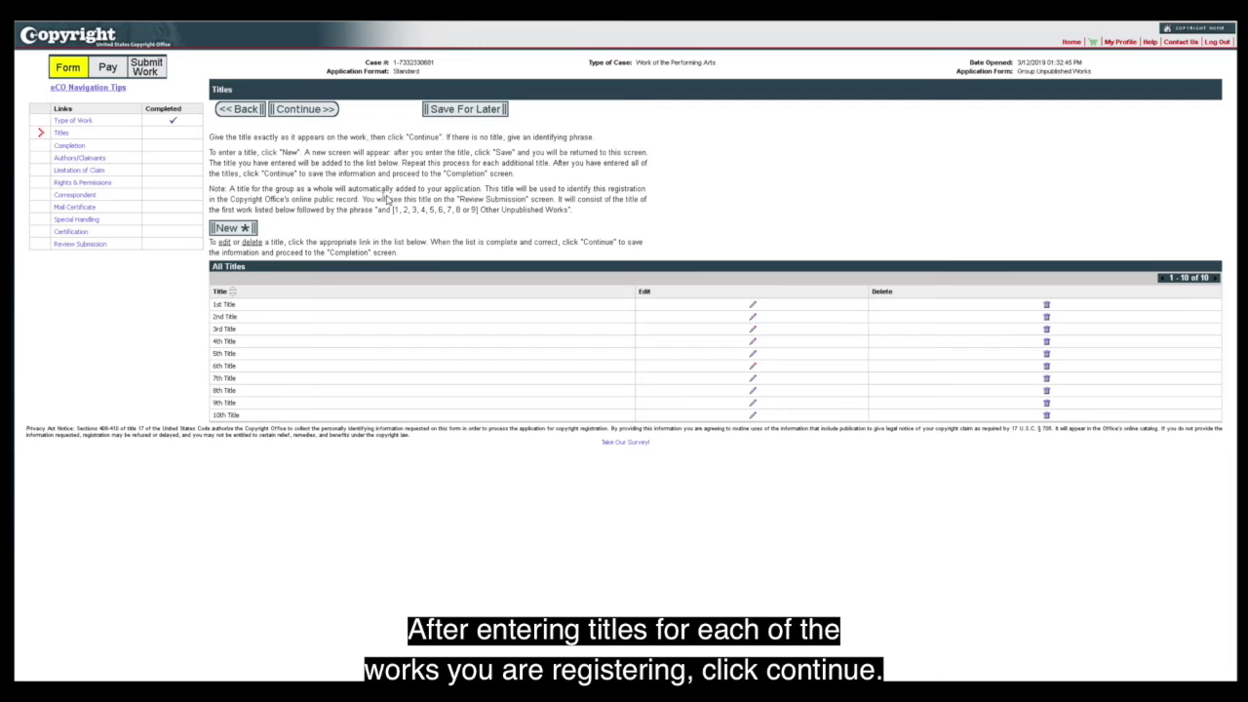
Continue to the completion section, set the year of completion to 2019, and proceed to the authors and claimants
{"action": "left_click", "coordinate": [304, 109]}
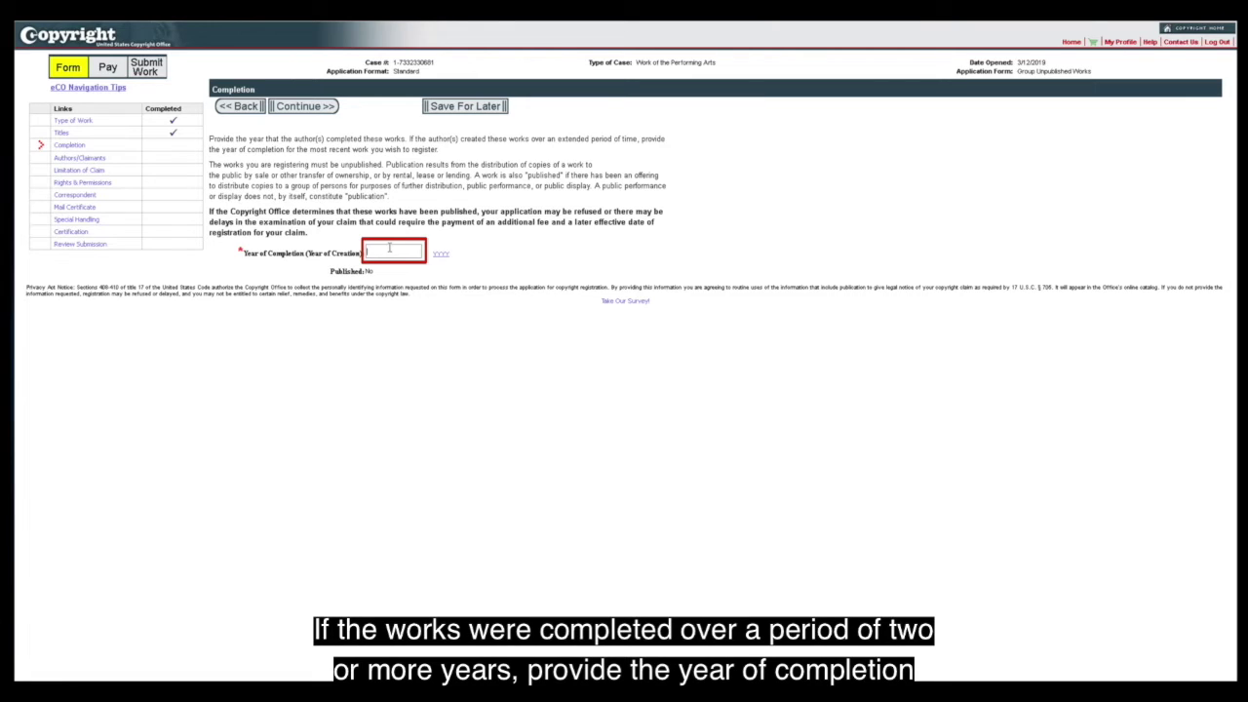
{"action": "type", "text": "2018"}
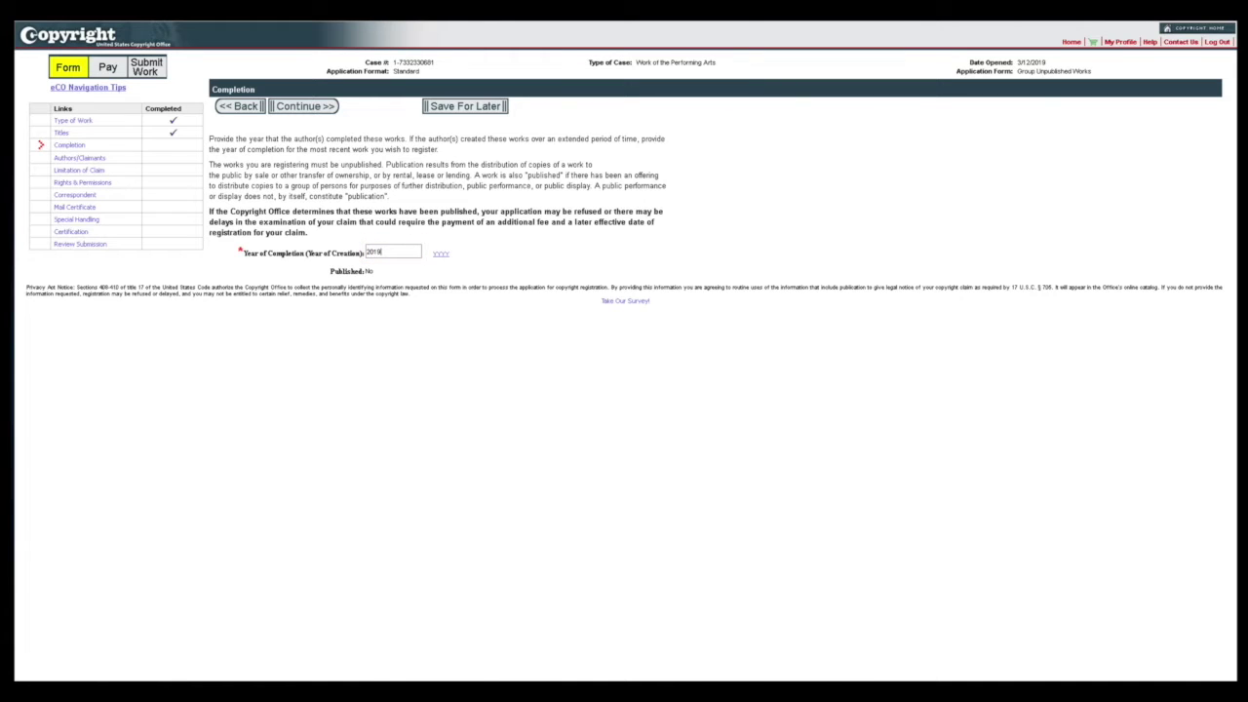
{"action": "left_click", "coordinate": [317, 109]}
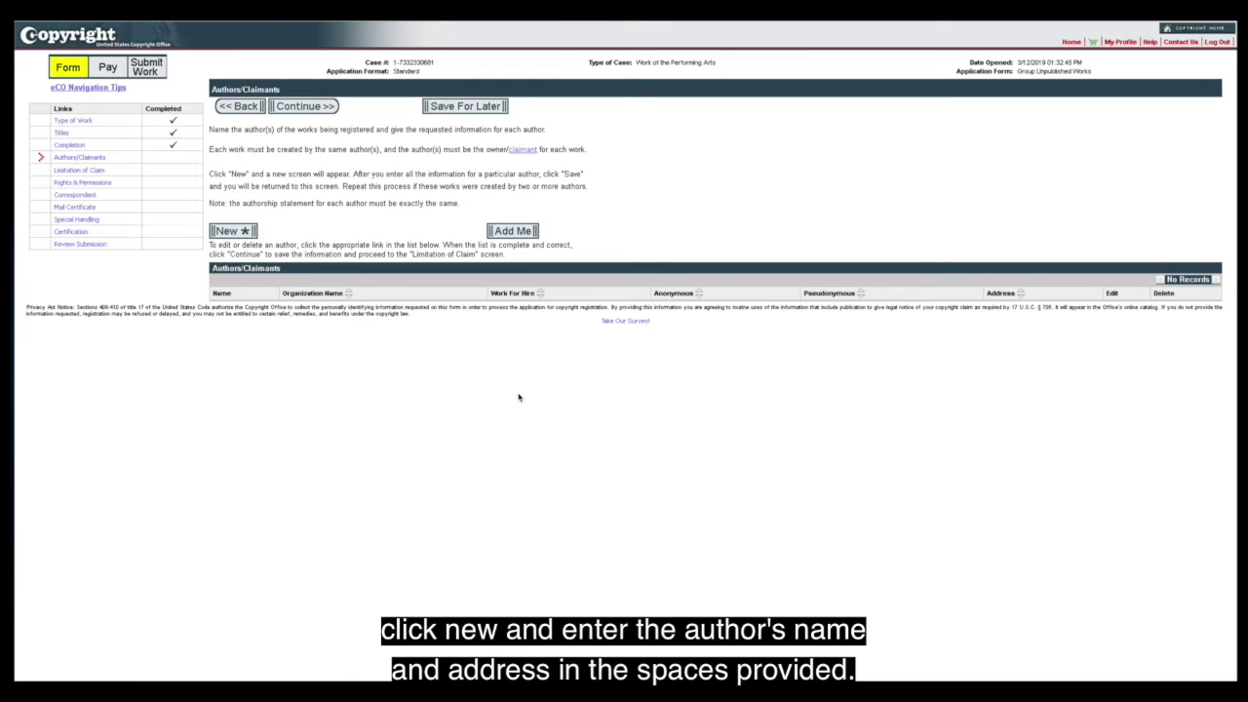
Add the account holder as author/claimant and set what the author created to Unpublished Musical Works (with or without lyrics)
{"action": "left_click", "coordinate": [513, 232]}
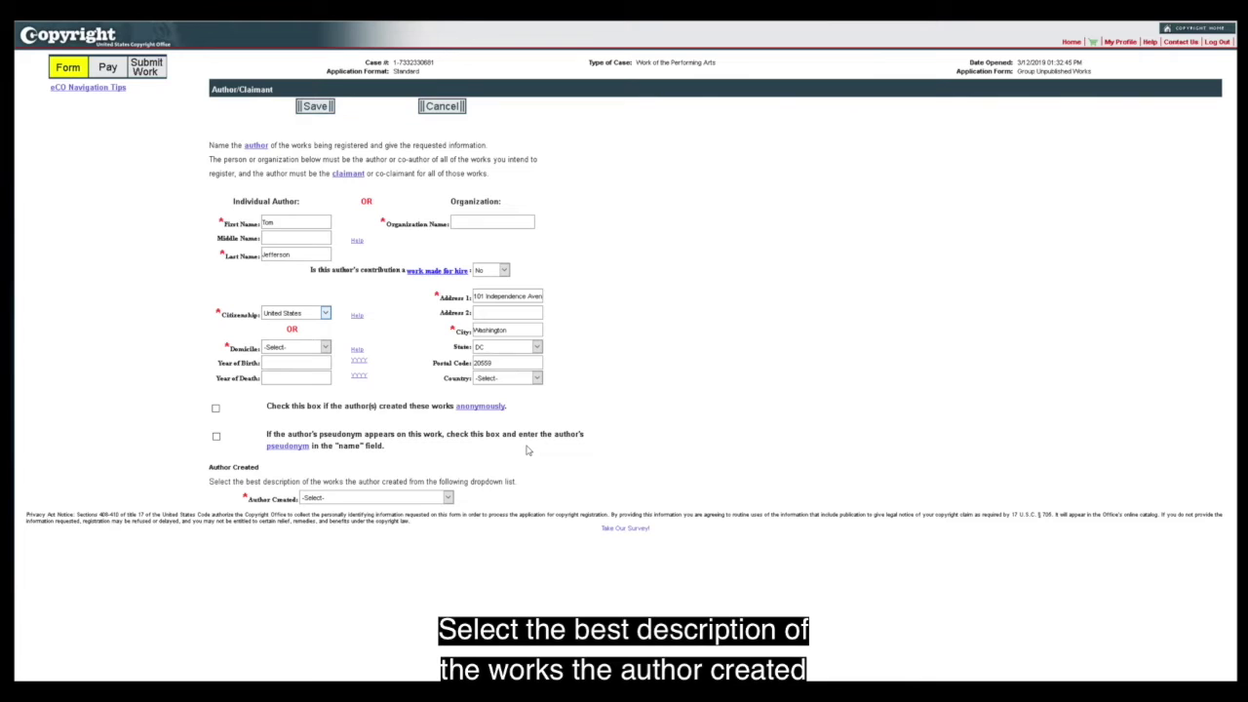
{"action": "left_click", "coordinate": [448, 498]}
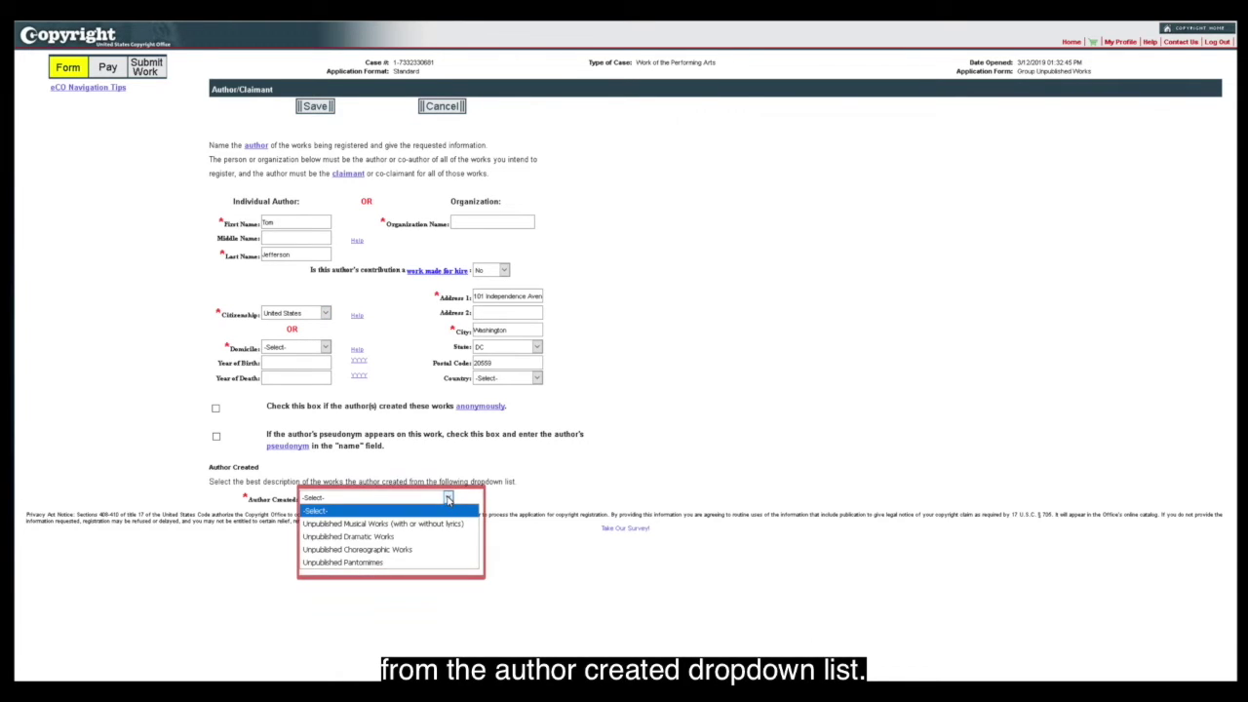
{"action": "left_click", "coordinate": [451, 527]}
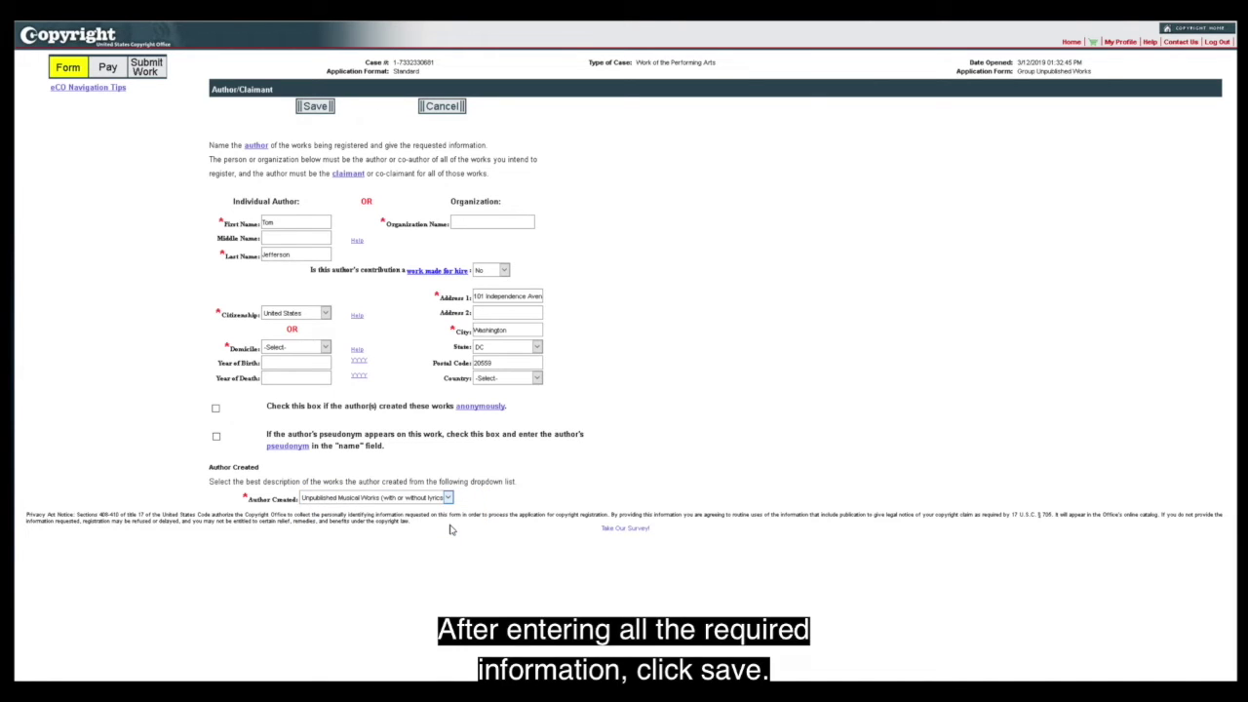
Save the first author and start a new author entry with the co-author's name, work made for hire No, and citizenship United States
{"action": "left_click", "coordinate": [314, 108]}
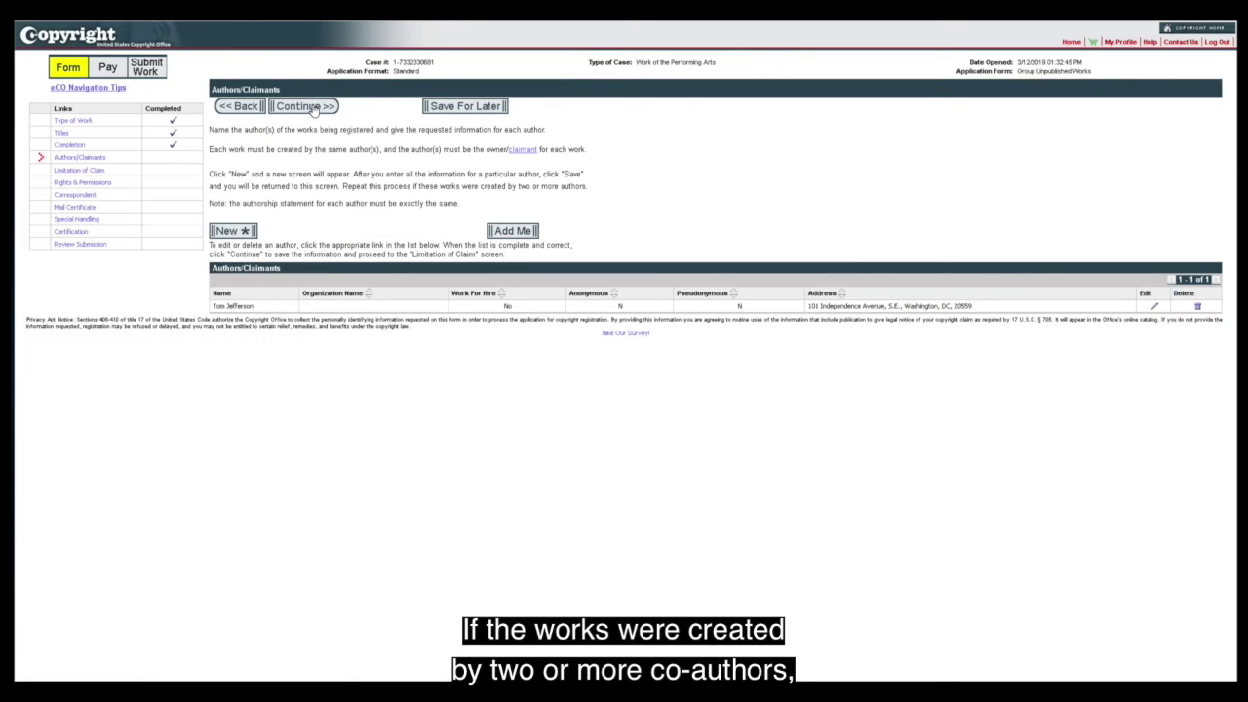
{"action": "left_click", "coordinate": [231, 231]}
{"action": "type", "text": "Martha"}
{"action": "key", "text": "Tab"}
{"action": "key", "text": "Tab"}
{"action": "type", "text": "Jefferson"}
{"action": "key", "text": "Tab"}
{"action": "key", "text": "n"}
{"action": "key", "text": "Tab"}
{"action": "key", "text": "u"}
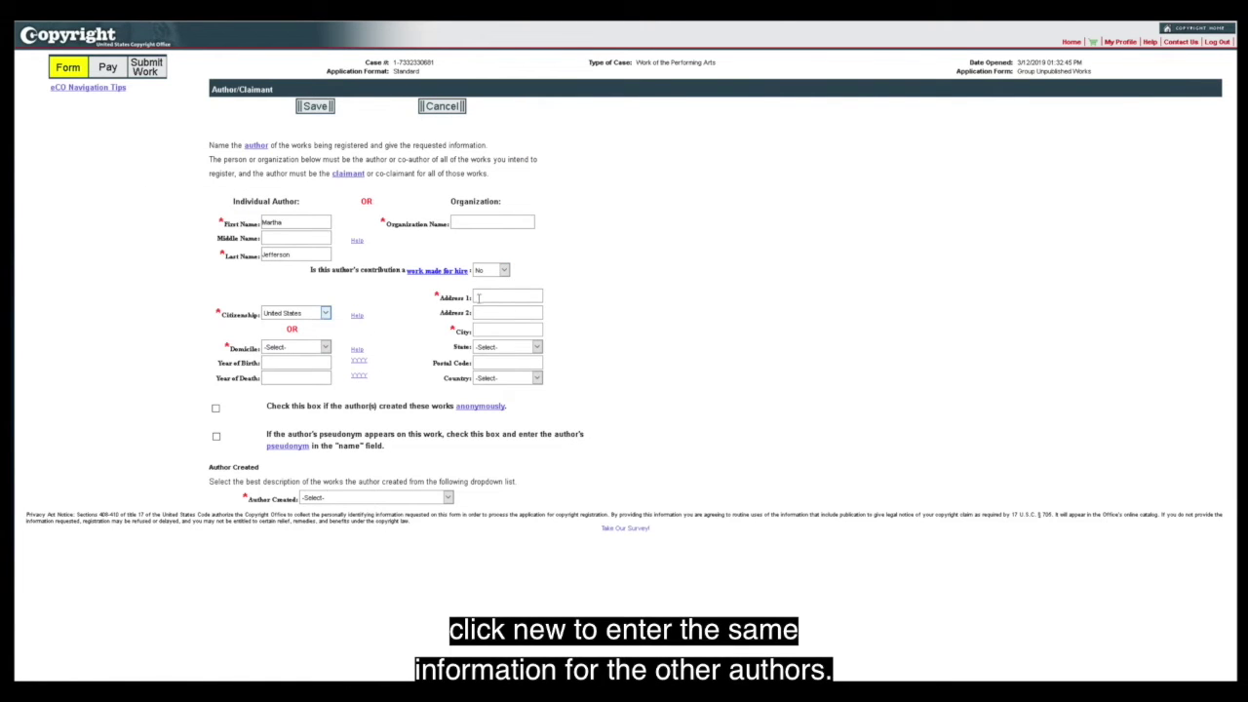
Fill in the co-author's street address, city, state and postal code
{"action": "key", "text": "Tab"}
{"action": "type", "text": "101 Independence Avenue, S.E"}
{"action": "key", "text": "Tab"}
{"action": "key", "text": "Tab"}
{"action": "type", "text": "Washington"}
{"action": "key", "text": "Tab"}
{"action": "key", "text": "d"}
{"action": "key", "text": "Tab"}
{"action": "type", "text": "20559"}
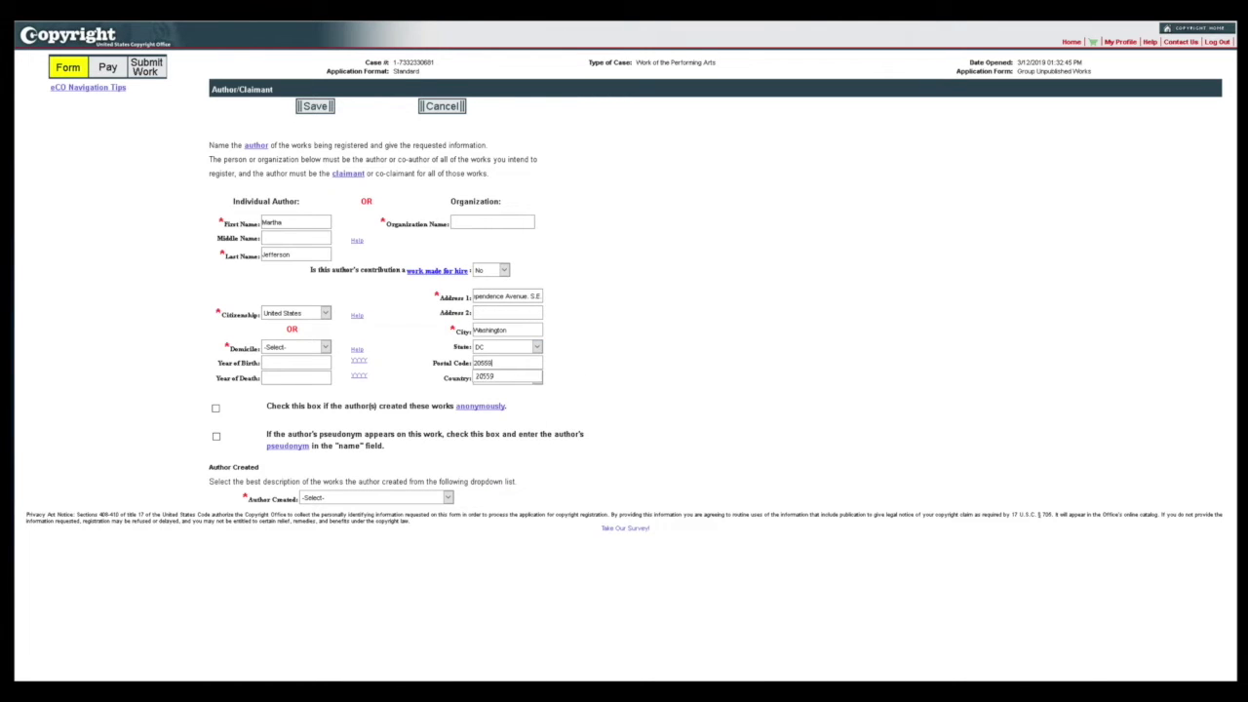
Set what the co-author created to Unpublished Dramatic Works, save the entry, and try to continue to the limitation of claim
{"action": "left_click", "coordinate": [447, 497]}
{"action": "left_click", "coordinate": [348, 536]}
{"action": "left_click", "coordinate": [315, 106]}
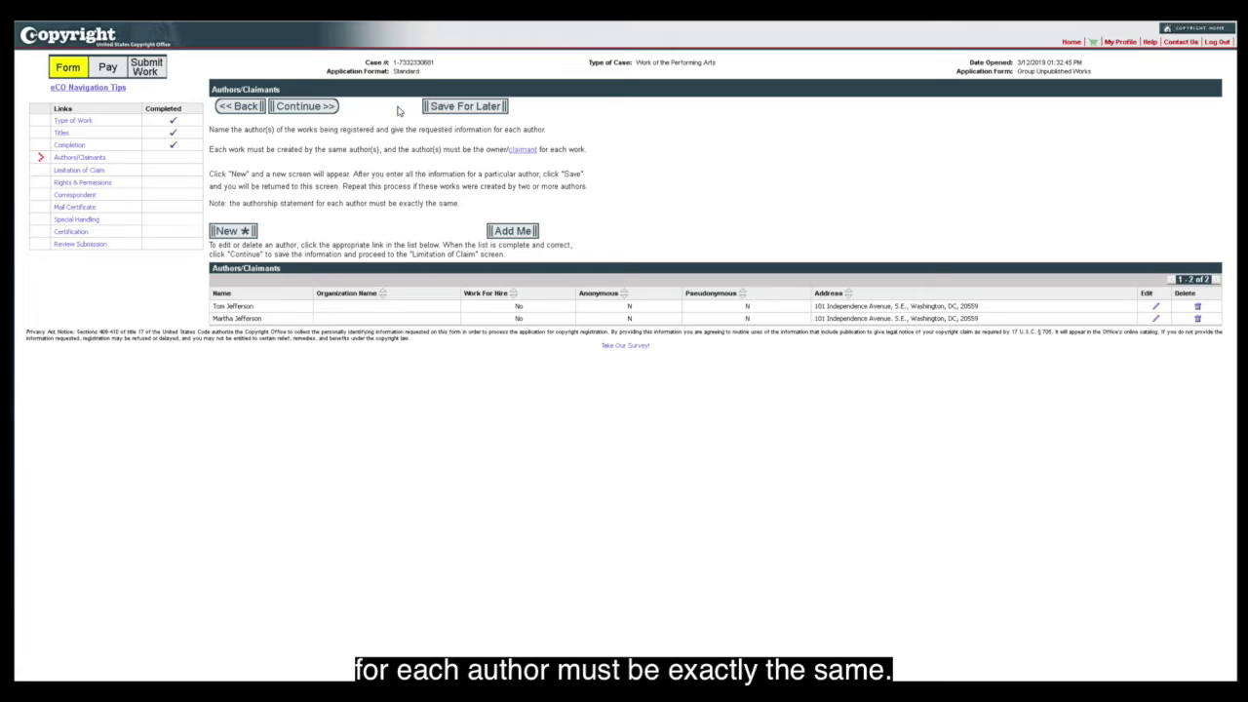
{"action": "left_click", "coordinate": [318, 107]}
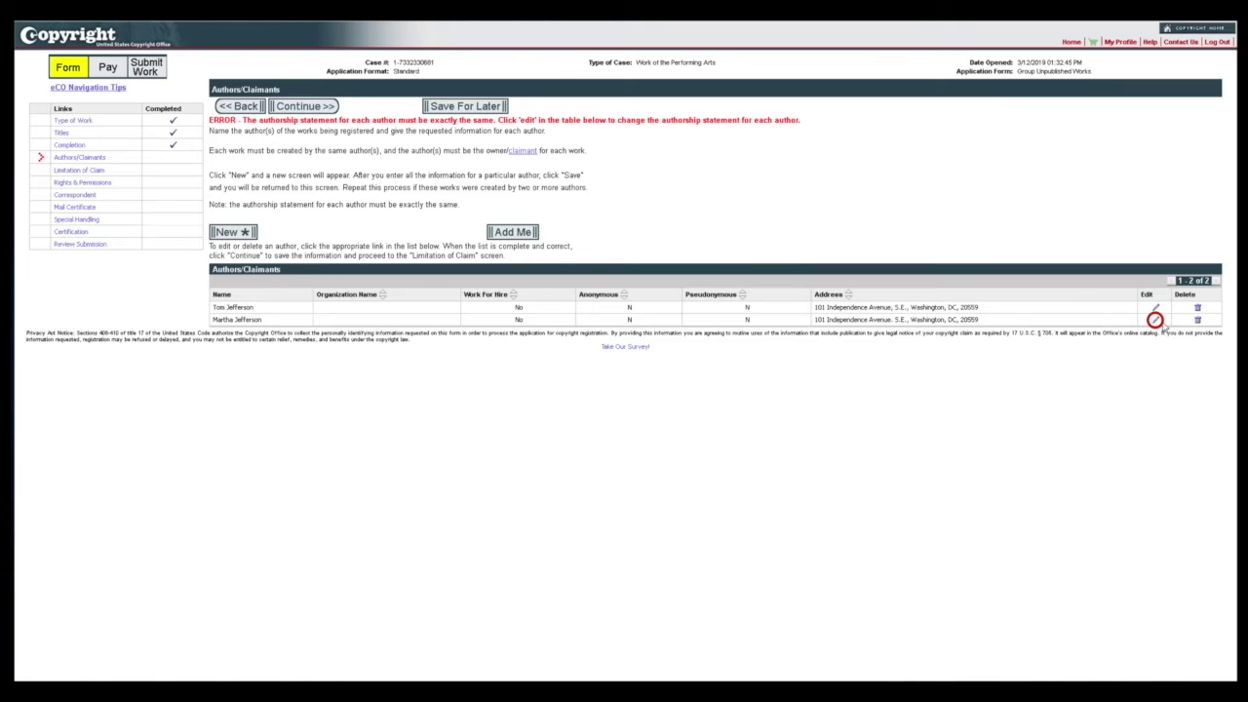
Change the co-author's authorship to Unpublished Musical Works (with or without lyrics), save it, and continue to the limitation of claim
{"action": "left_click", "coordinate": [1154, 320]}
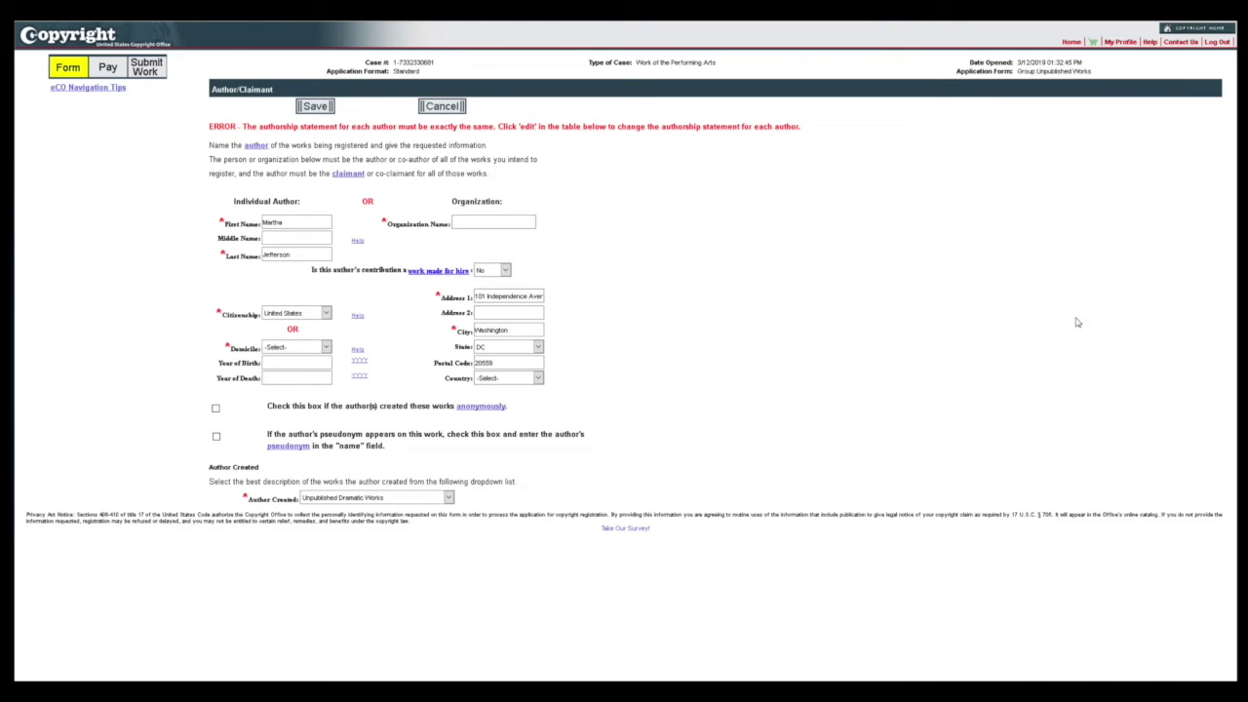
{"action": "left_click", "coordinate": [448, 498]}
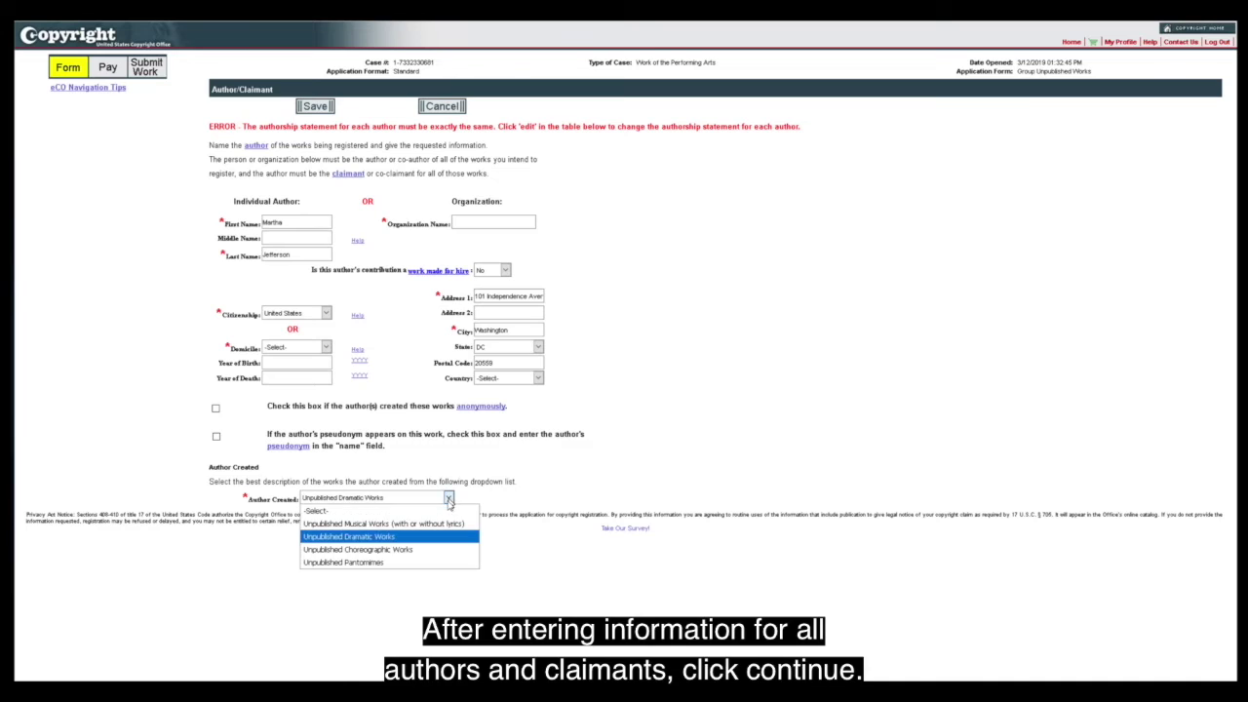
{"action": "left_click", "coordinate": [445, 525]}
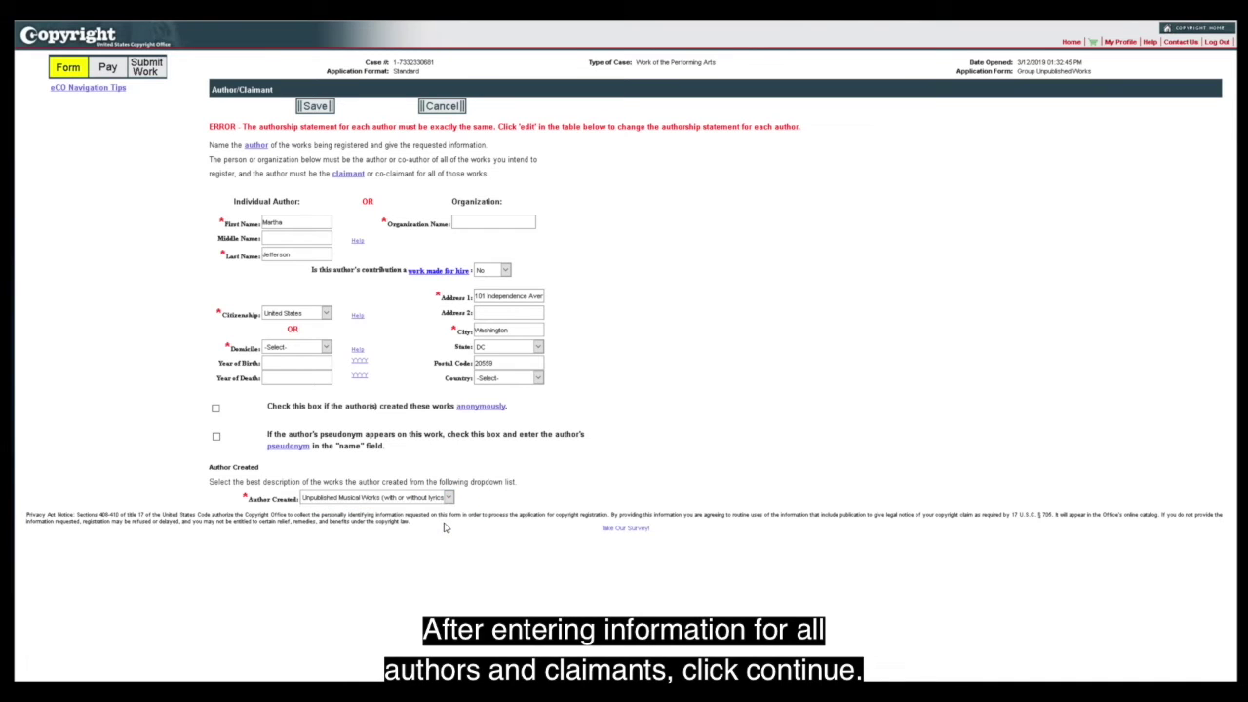
{"action": "left_click", "coordinate": [316, 107]}
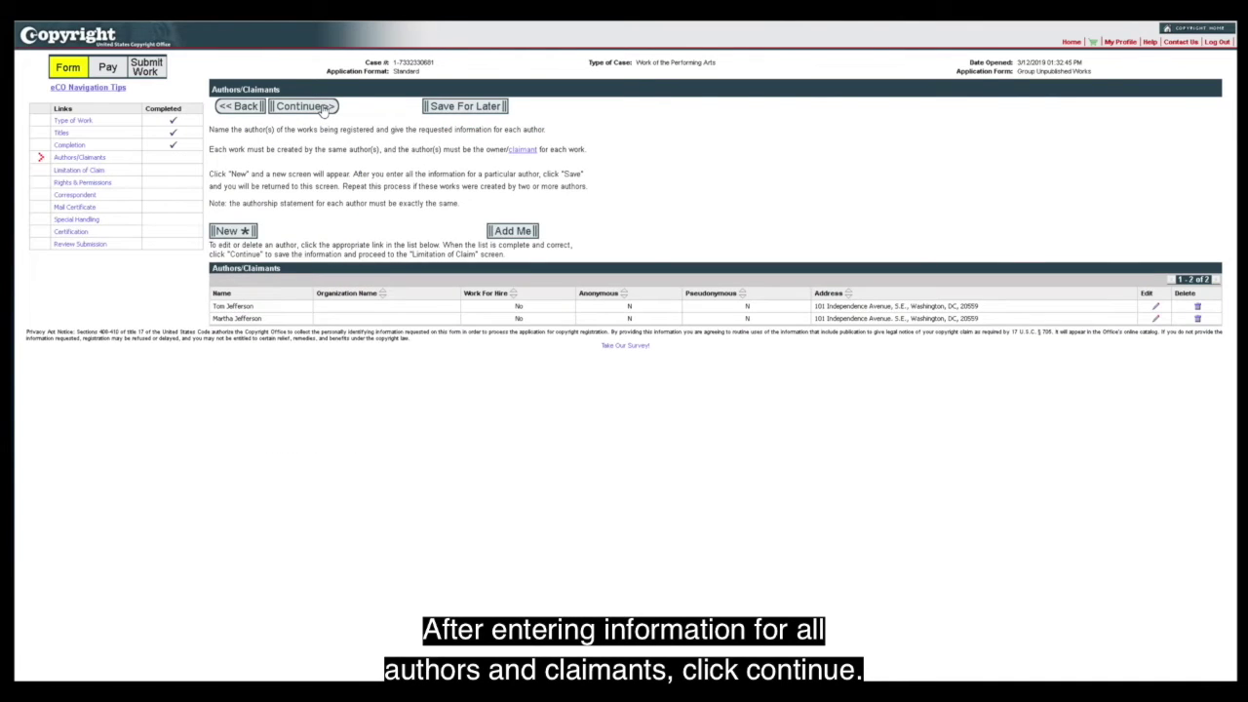
{"action": "left_click", "coordinate": [322, 108]}
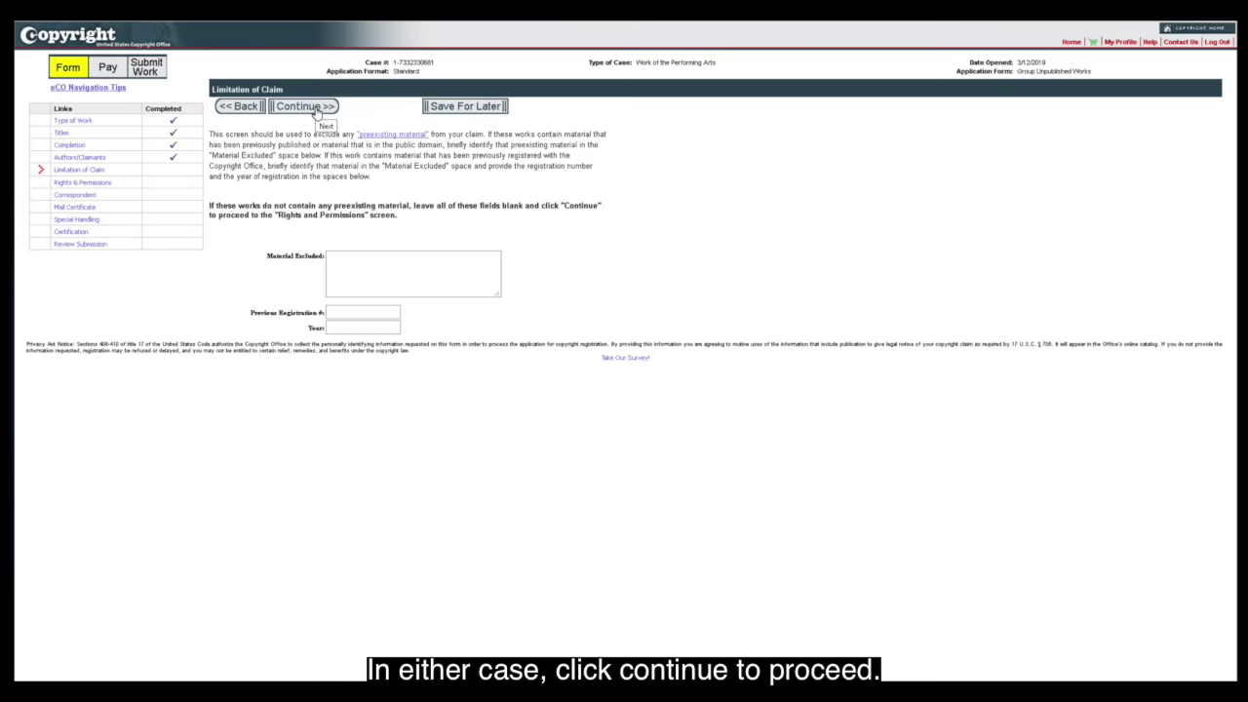
Leave the limitation of claim blank, add the account holder as rights and permissions contact, and continue to the correspondent section
{"action": "left_click", "coordinate": [316, 112]}
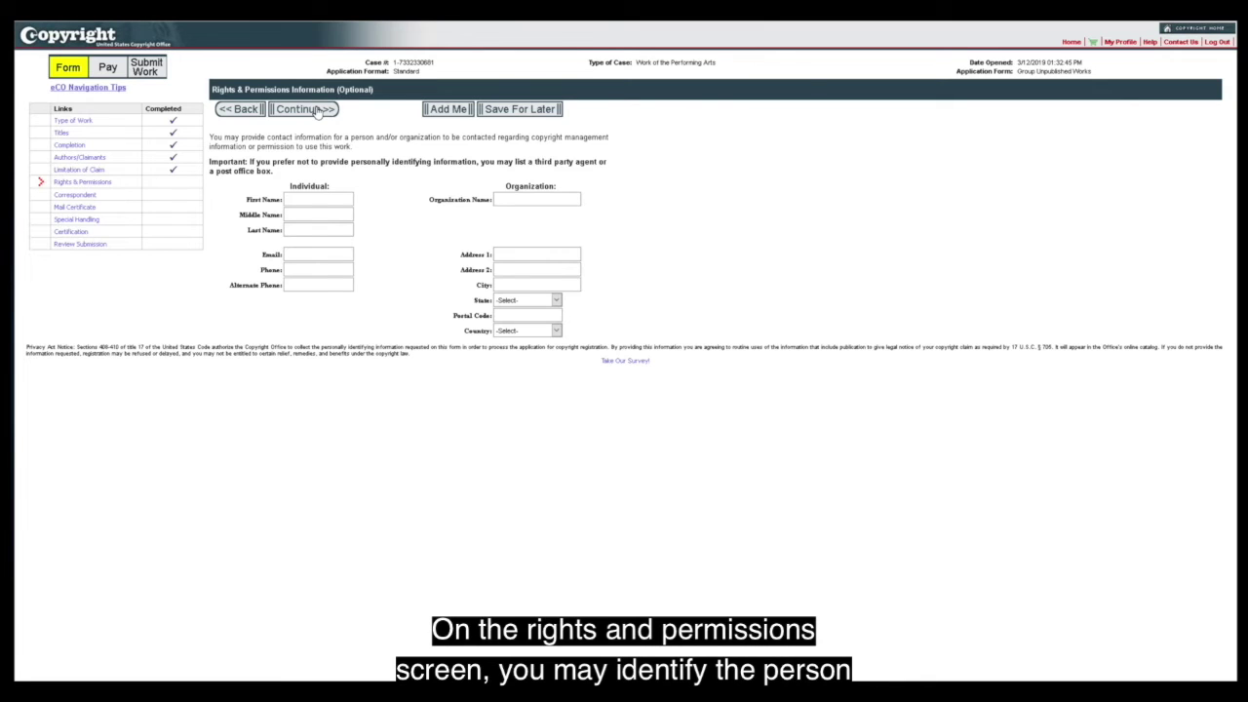
{"action": "left_click", "coordinate": [447, 109]}
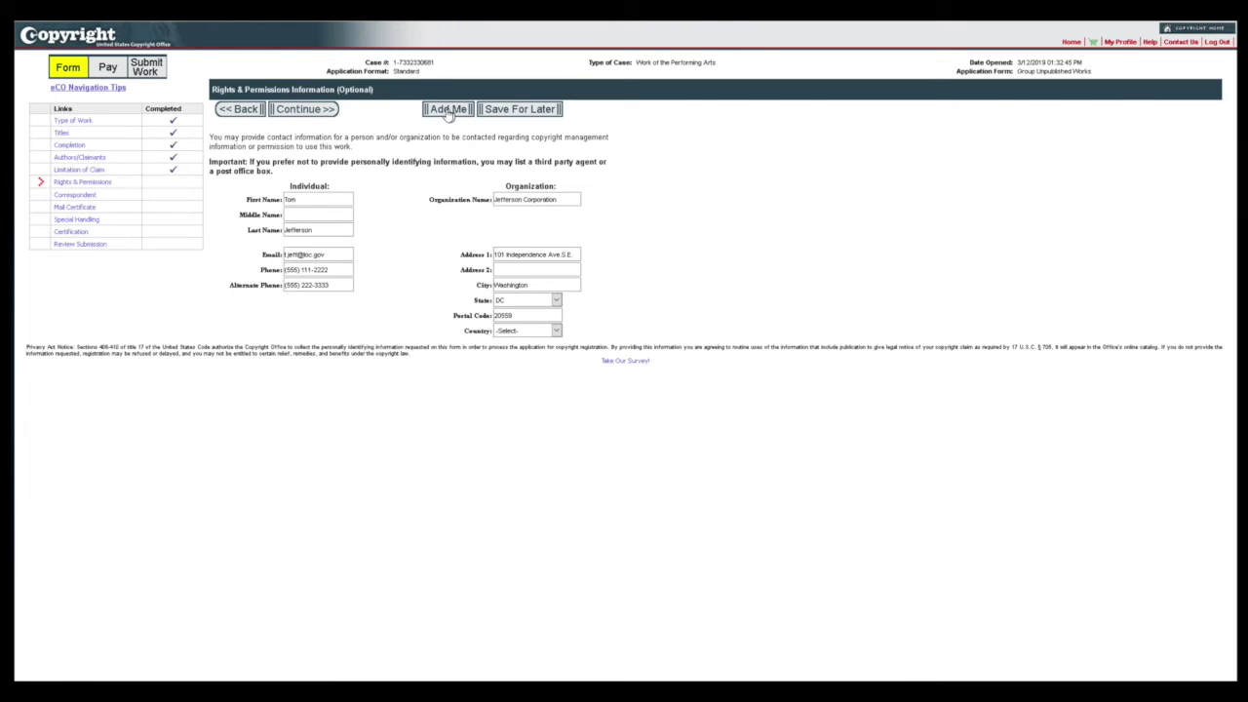
{"action": "left_click", "coordinate": [302, 109]}
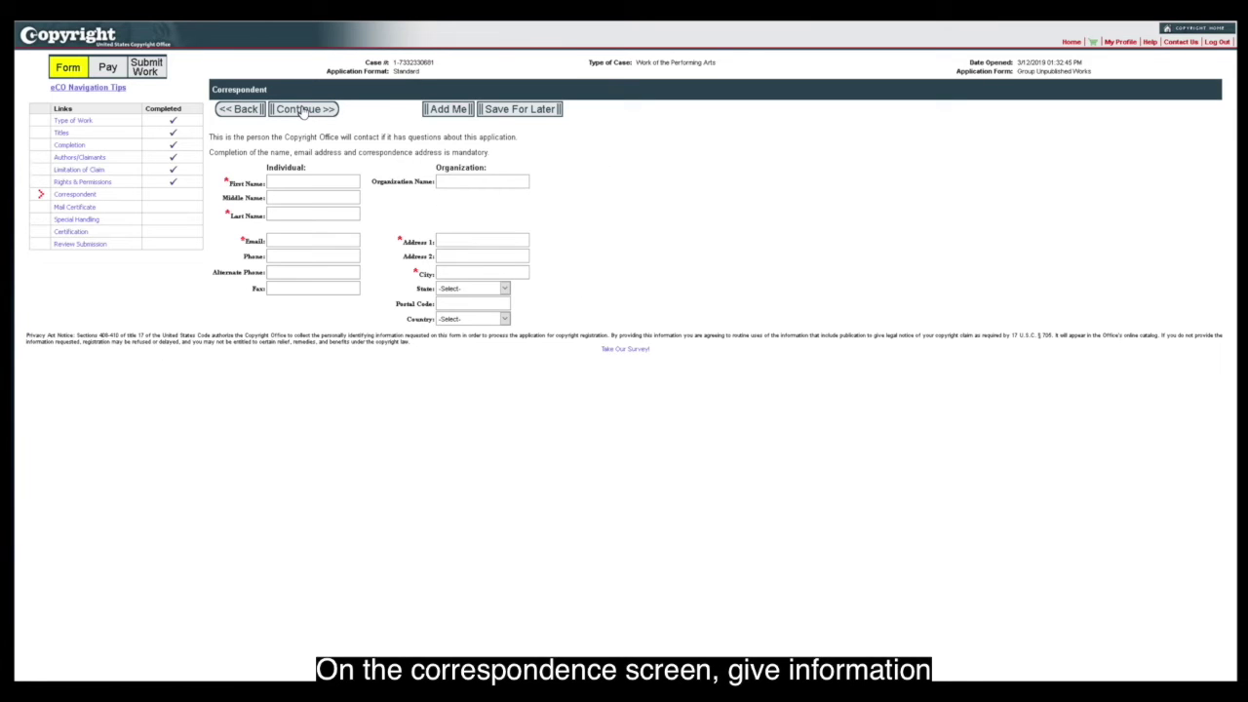
Add the account holder as both correspondent and certificate mailing recipient, and continue to the special handling section
{"action": "left_click", "coordinate": [448, 110]}
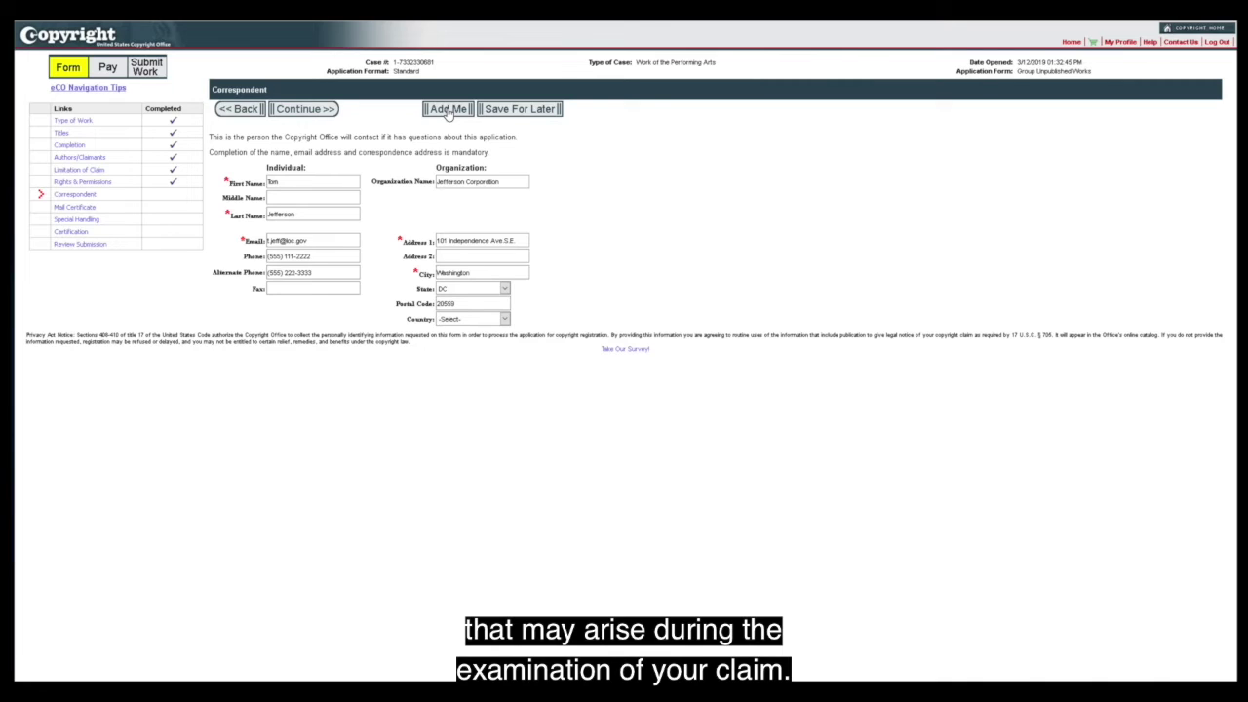
{"action": "left_click", "coordinate": [312, 110]}
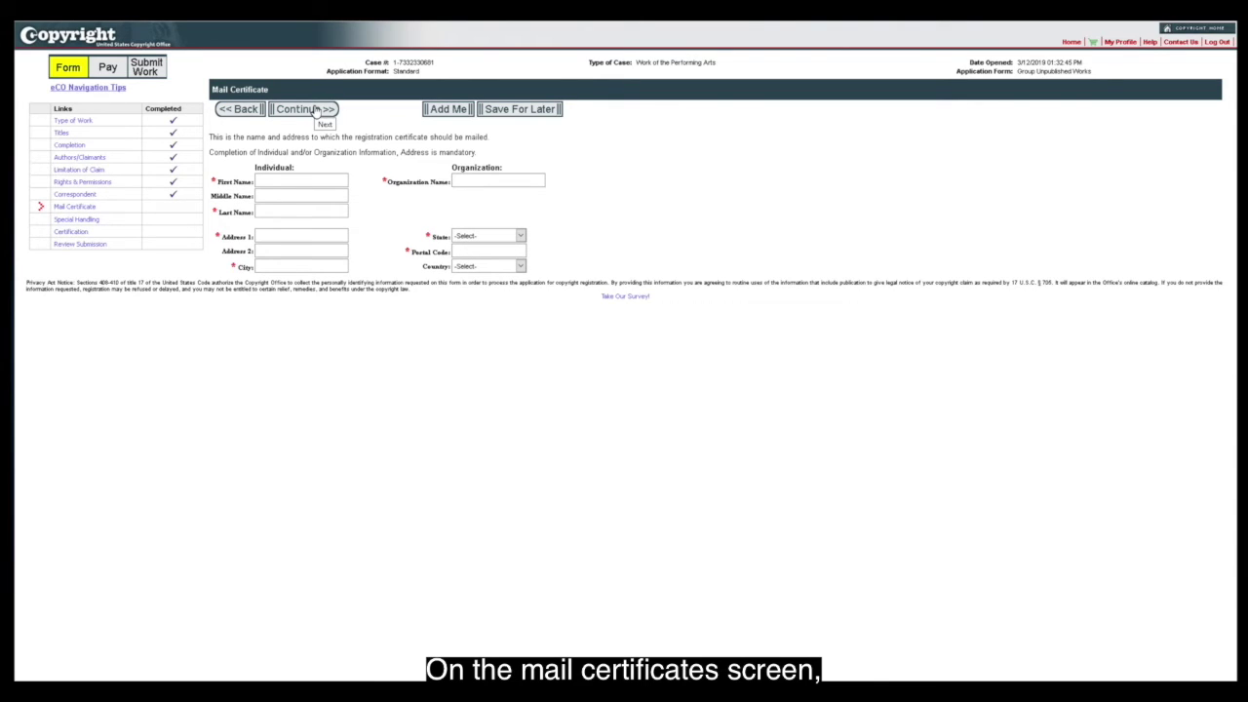
{"action": "left_click", "coordinate": [449, 109]}
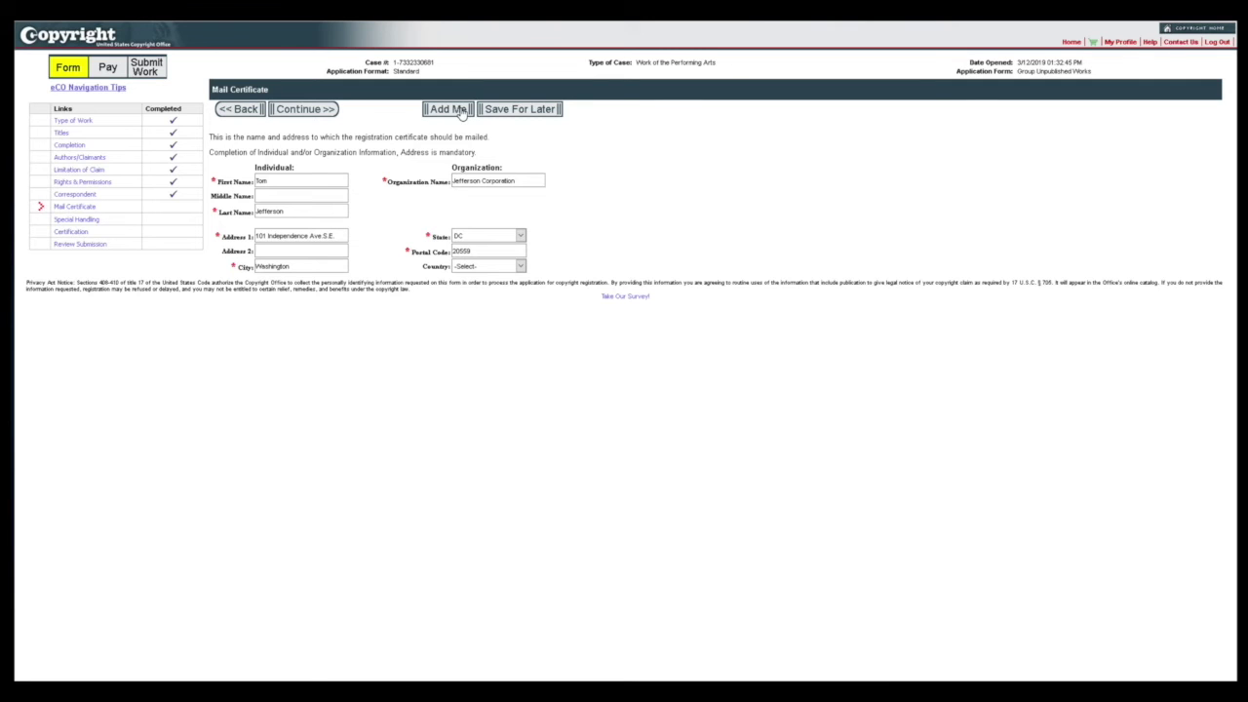
{"action": "left_click", "coordinate": [330, 109]}
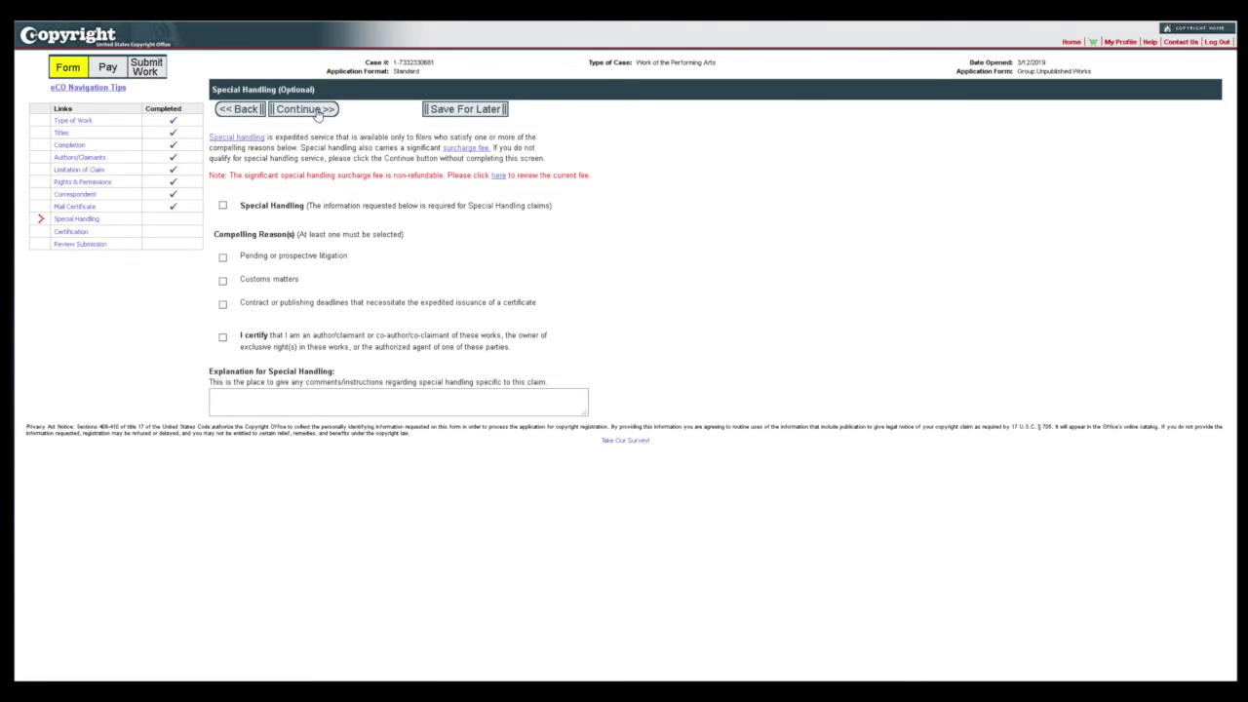
Skip special handling, certify as an author of the works, enter the certifying individual's name, and review the submission
{"action": "left_click", "coordinate": [318, 114]}
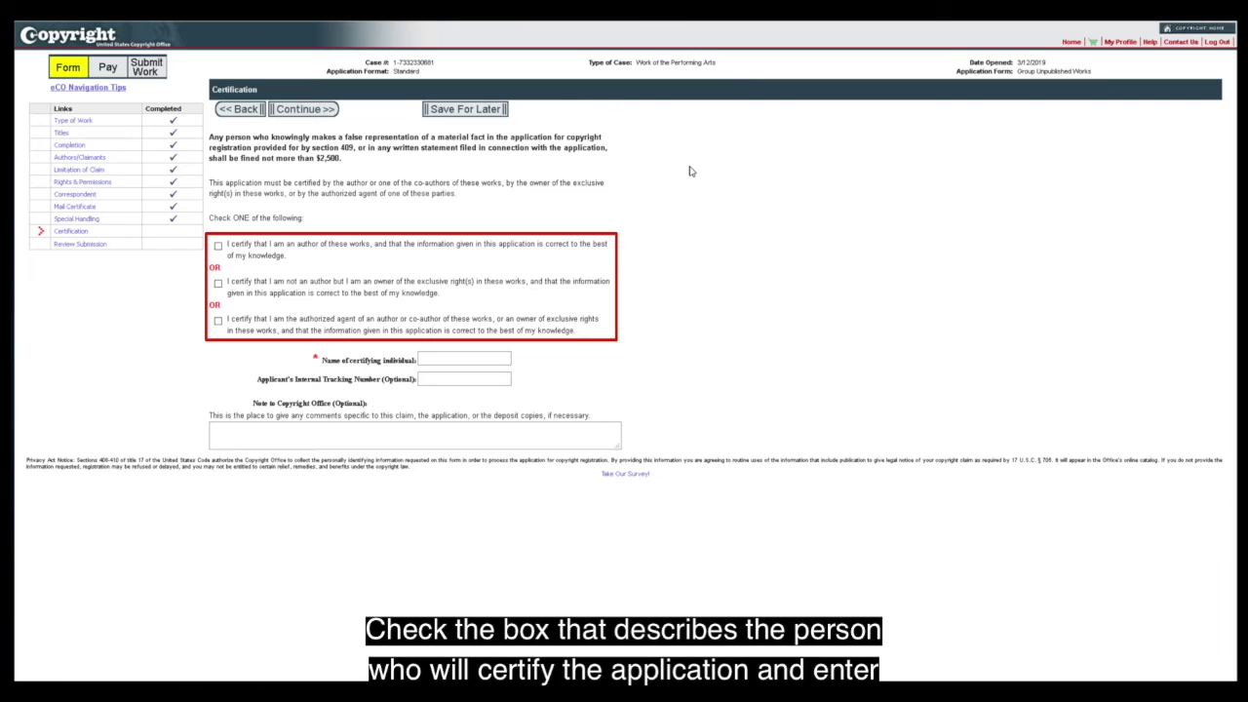
{"action": "left_click", "coordinate": [217, 246]}
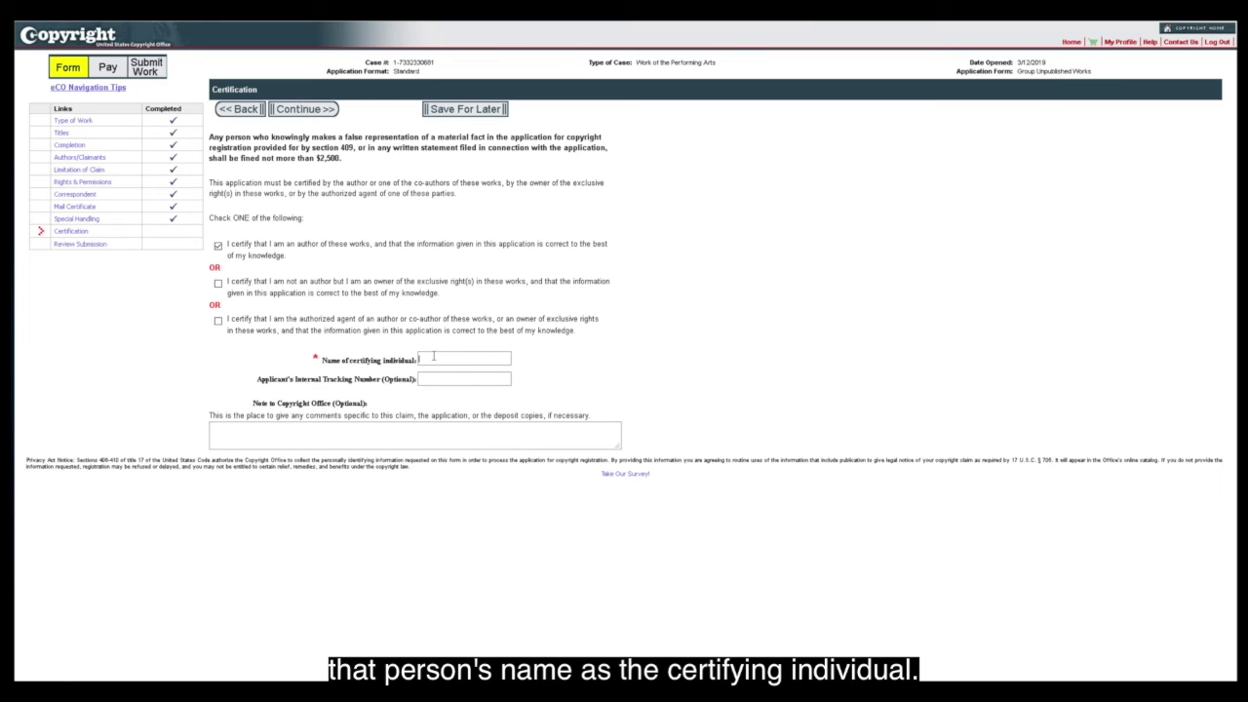
{"action": "type", "text": "Tom Jefferson"}
{"action": "left_click", "coordinate": [306, 109]}
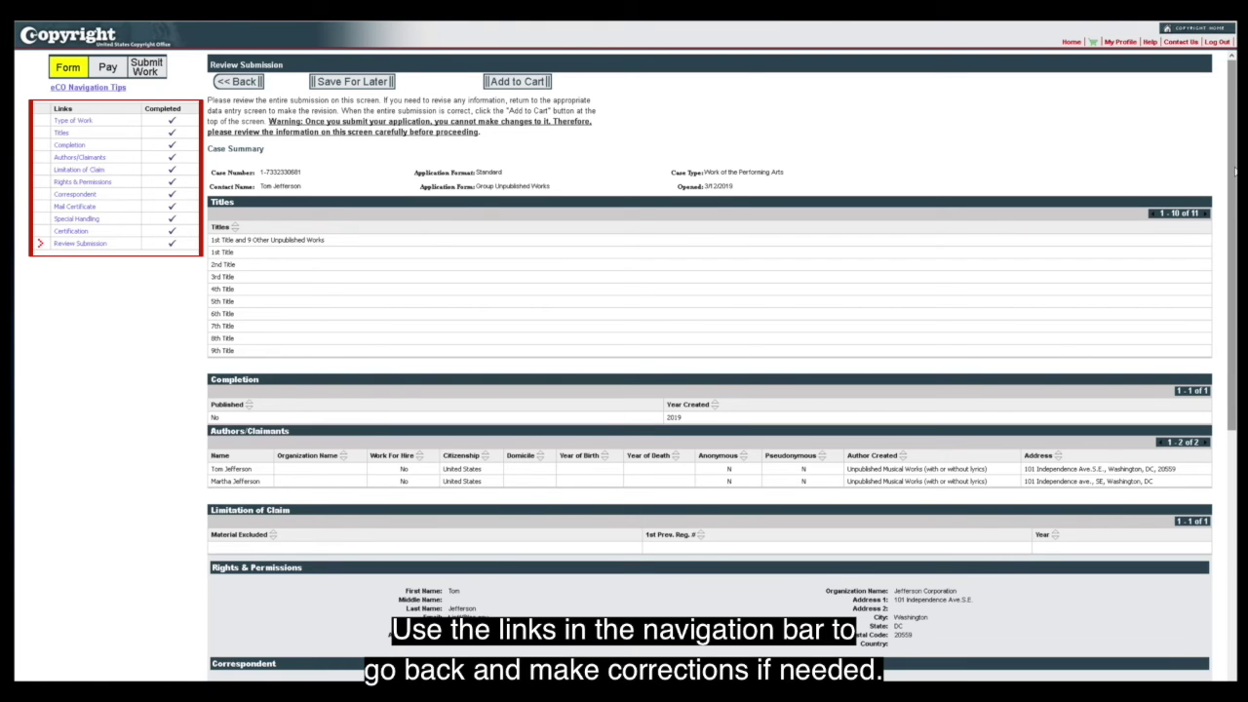
{"action": "mouse_move", "coordinate": [1234, 171]}
{"action": "left_mouse_down"}
{"action": "mouse_move", "coordinate": [1199, 426]}
{"action": "mouse_move", "coordinate": [1227, 153]}
{"action": "left_mouse_up"}
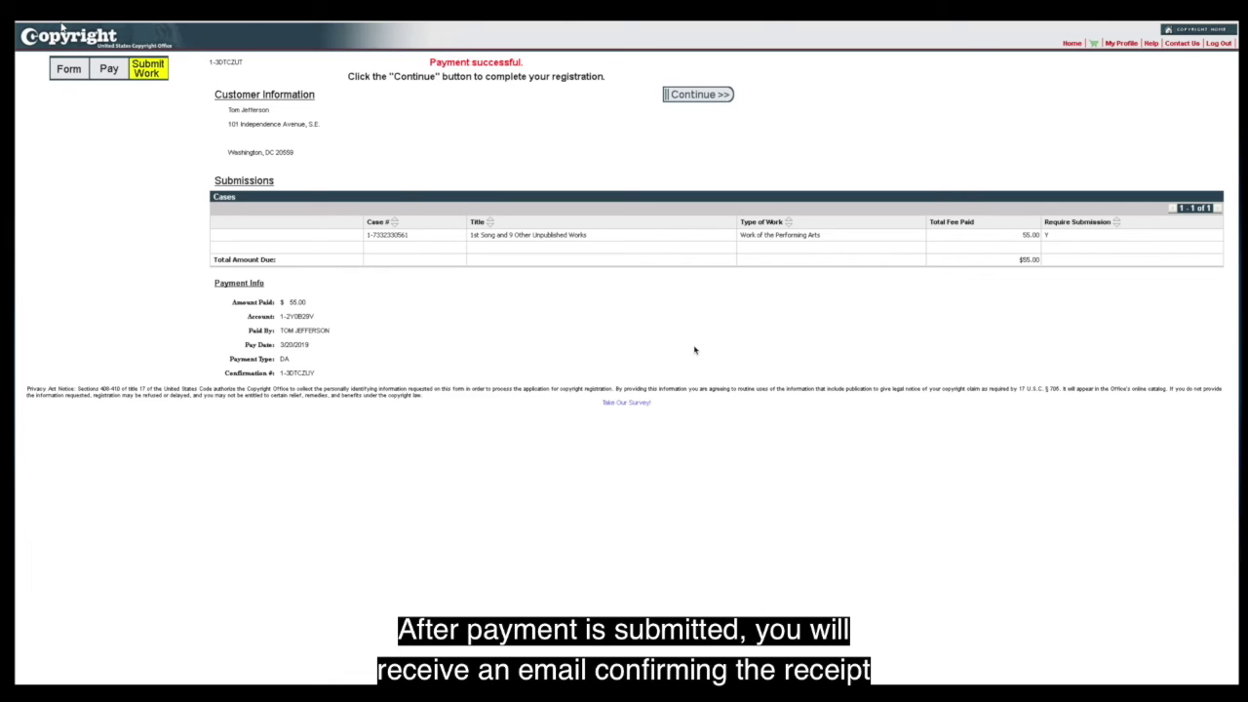
Proceed from the payment confirmation to the work submission page and choose 1stSong.mp4 through 10thSong.mp4 from the GRUW song files folder for upload
{"action": "left_click", "coordinate": [699, 94]}
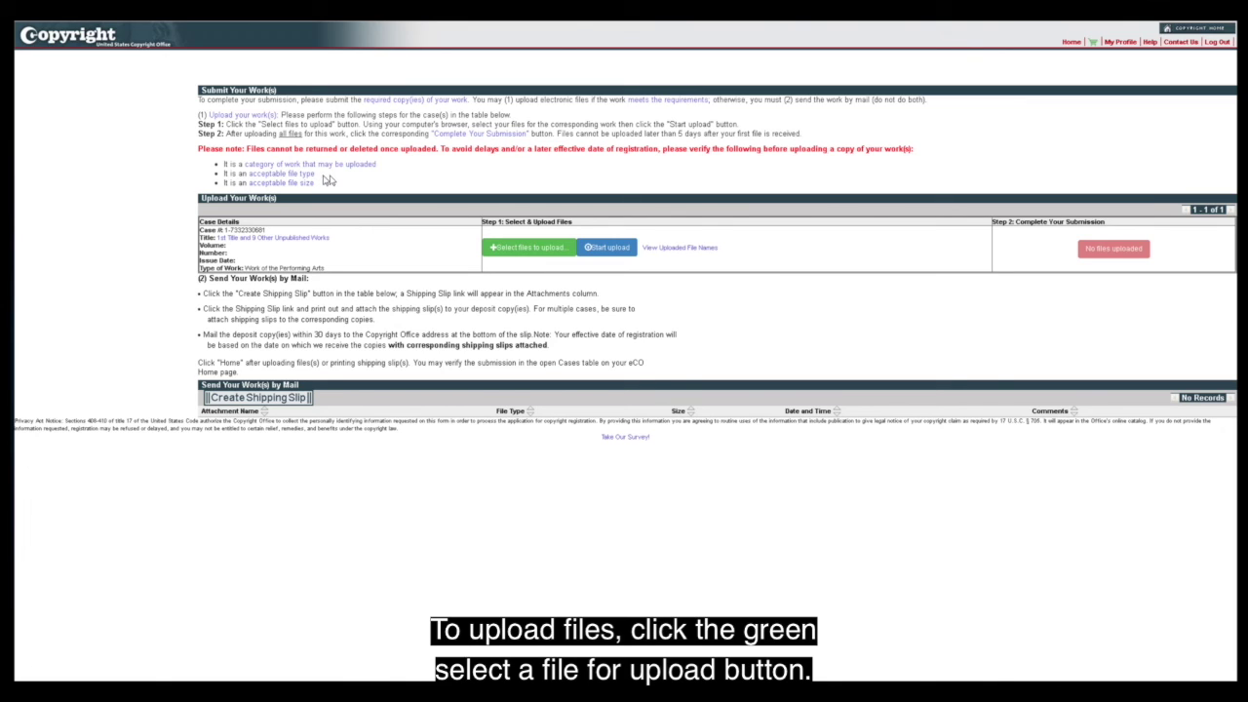
{"action": "left_click", "coordinate": [525, 251]}
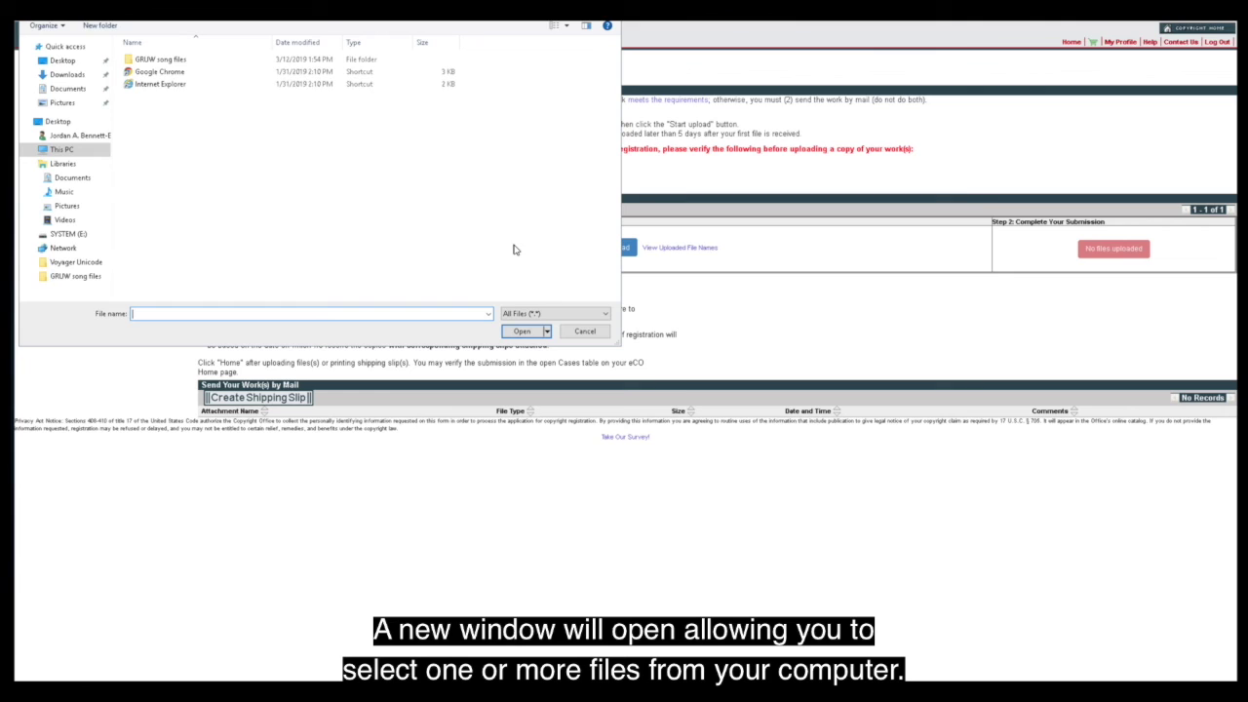
{"action": "double_click", "coordinate": [177, 61]}
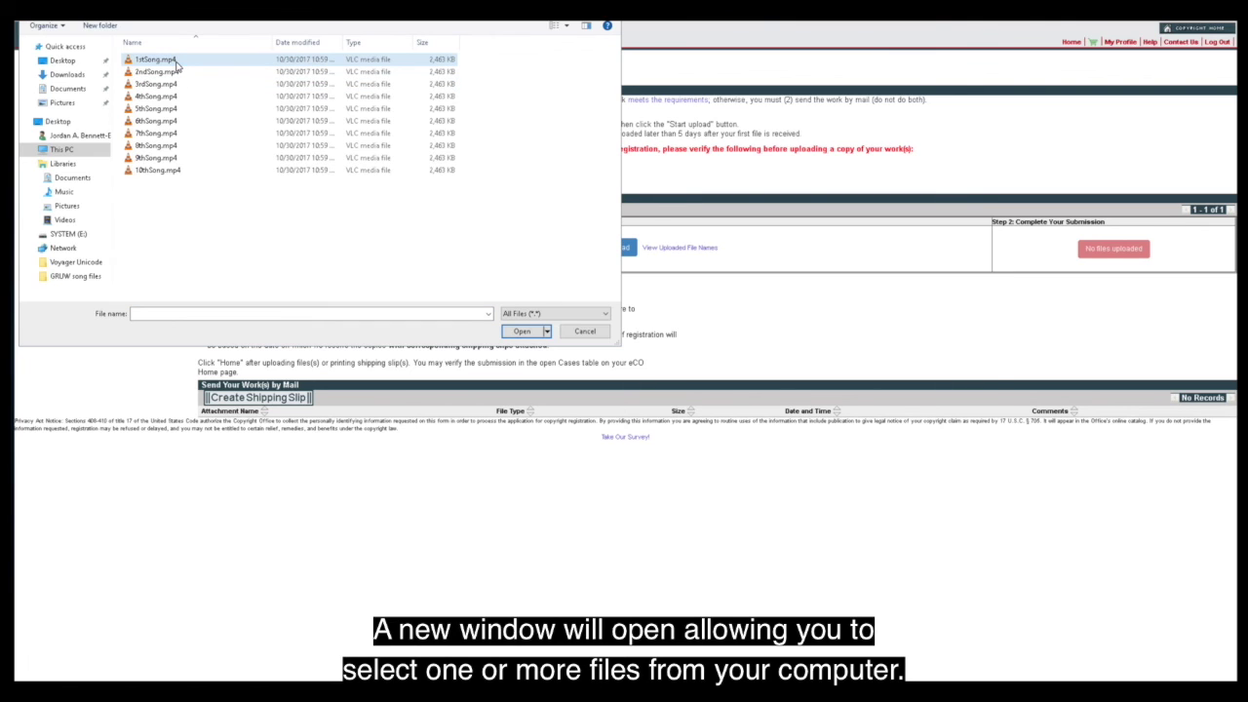
{"action": "left_click", "coordinate": [176, 61]}
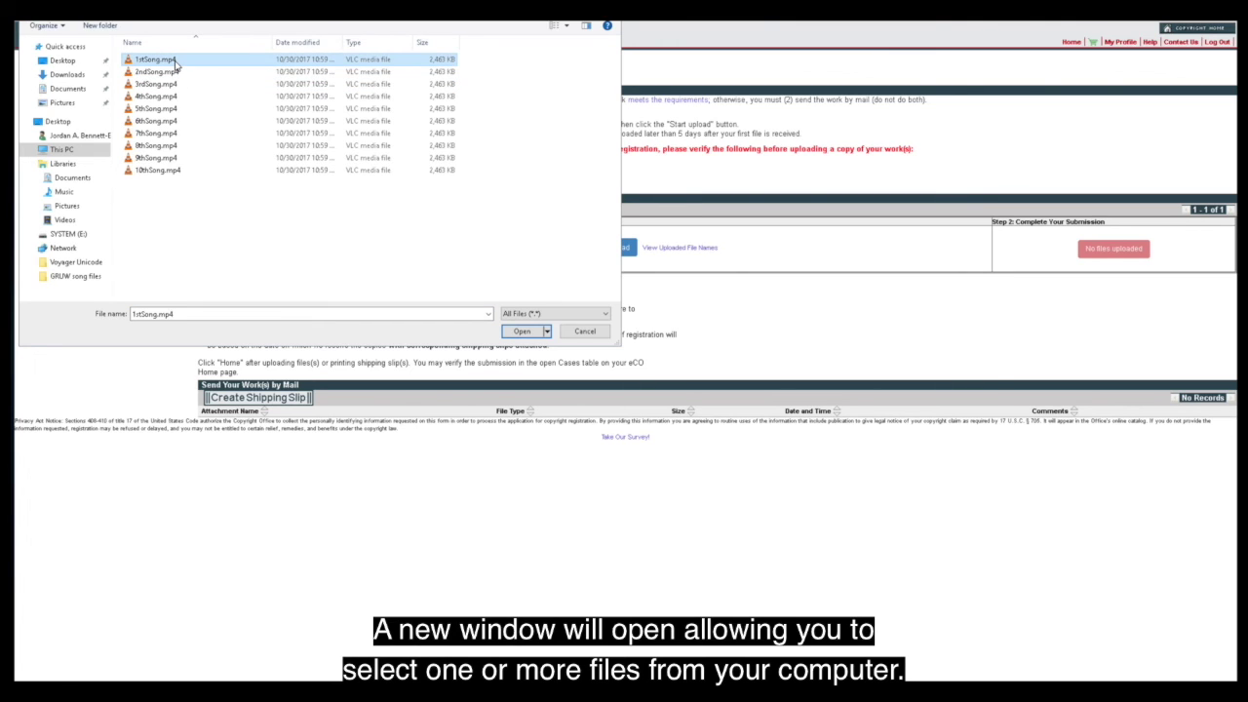
{"action": "left_click", "coordinate": [154, 171], "text": "shift"}
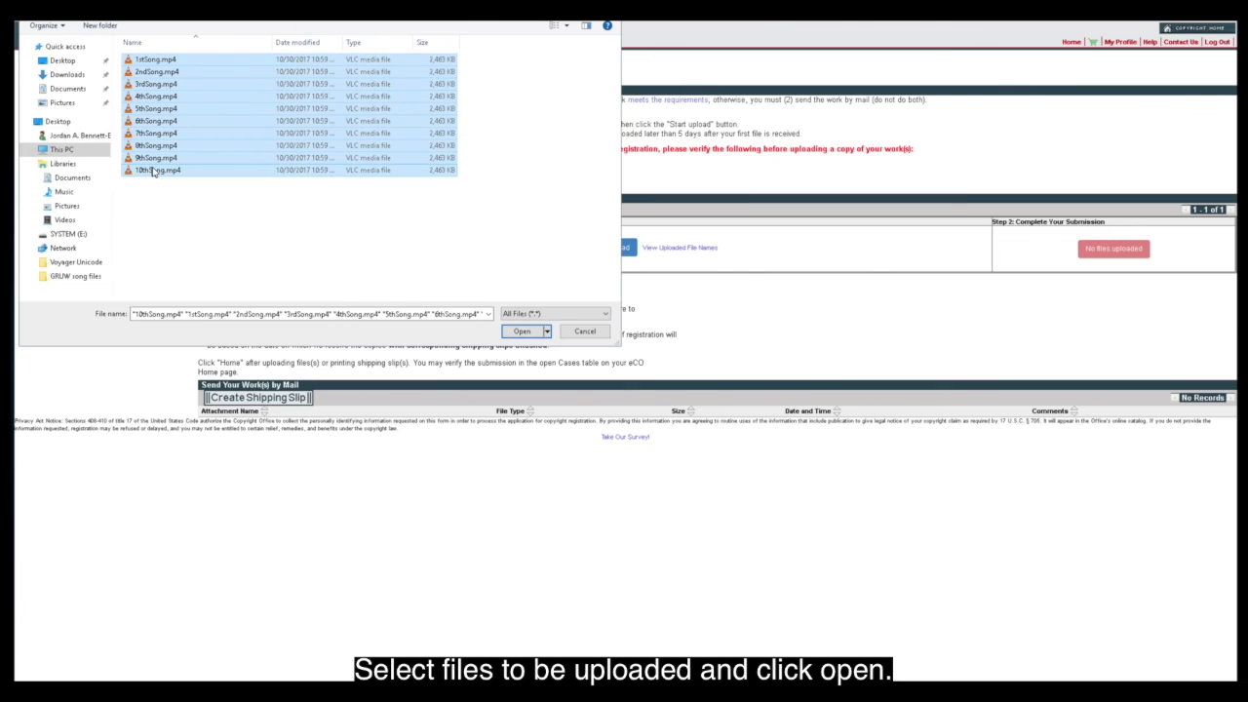
{"action": "left_click", "coordinate": [523, 332]}
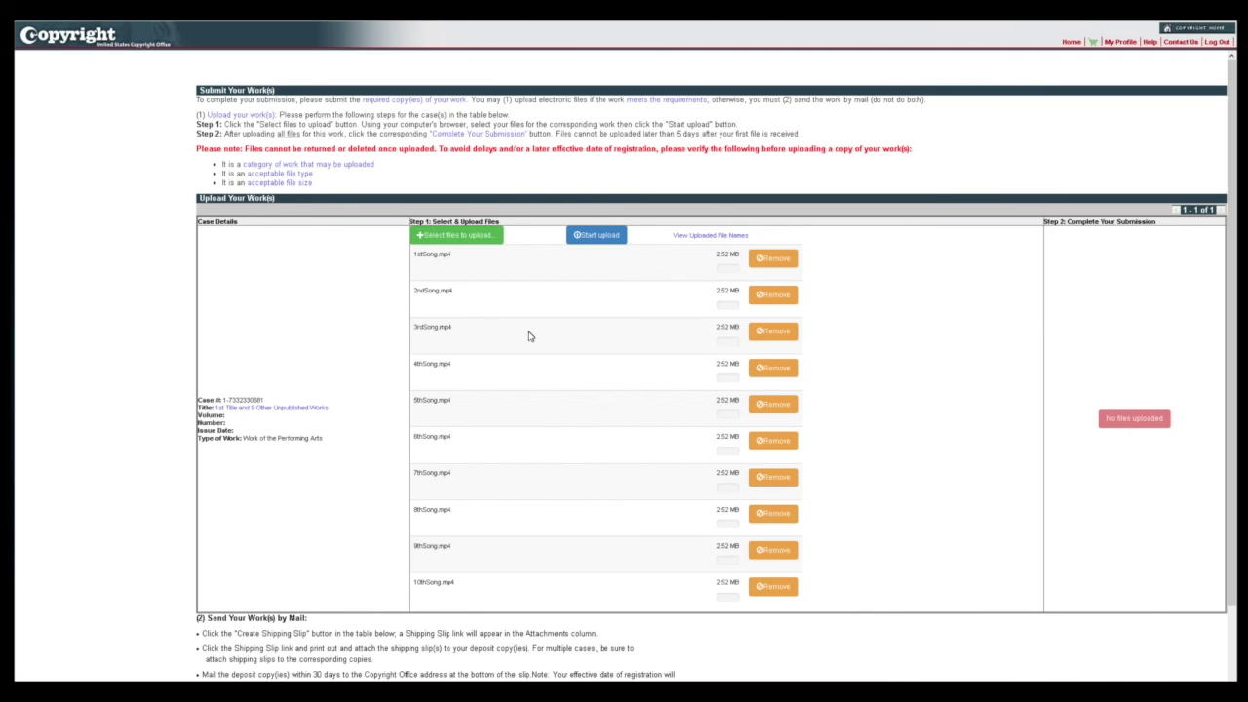
Upload the ten chosen song files and complete the submission
{"action": "left_click", "coordinate": [598, 236]}
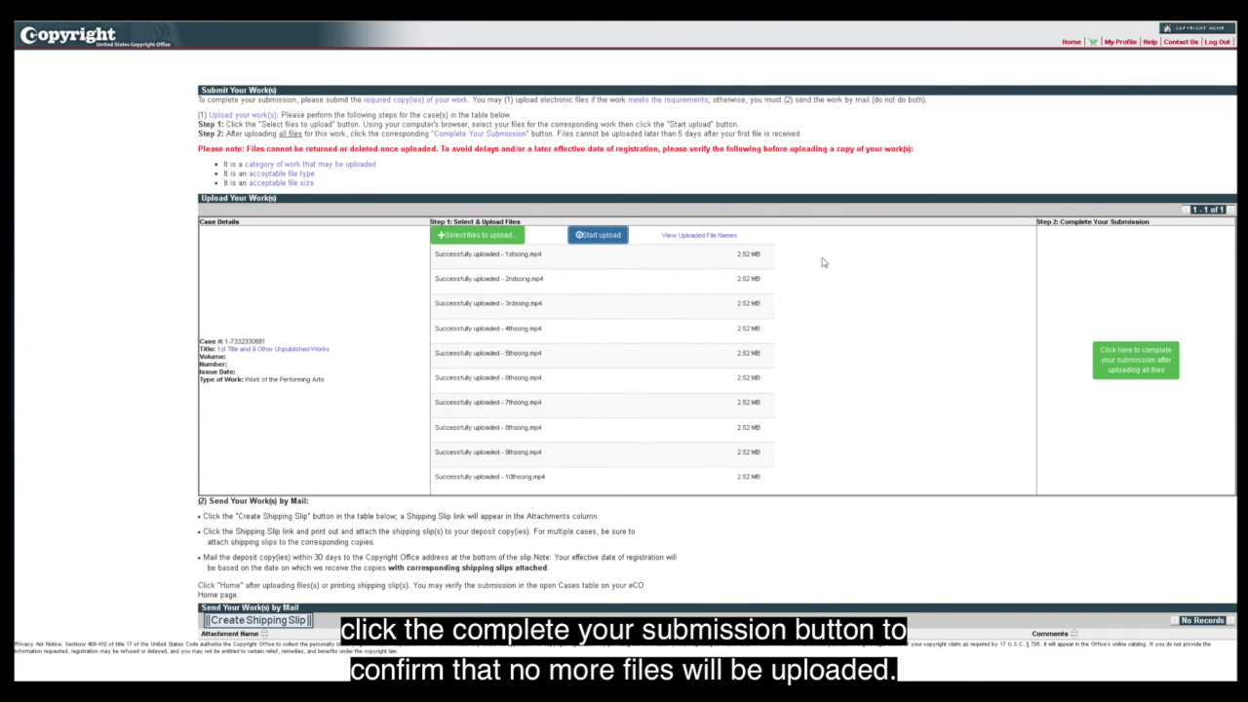
{"action": "left_click", "coordinate": [1134, 366]}
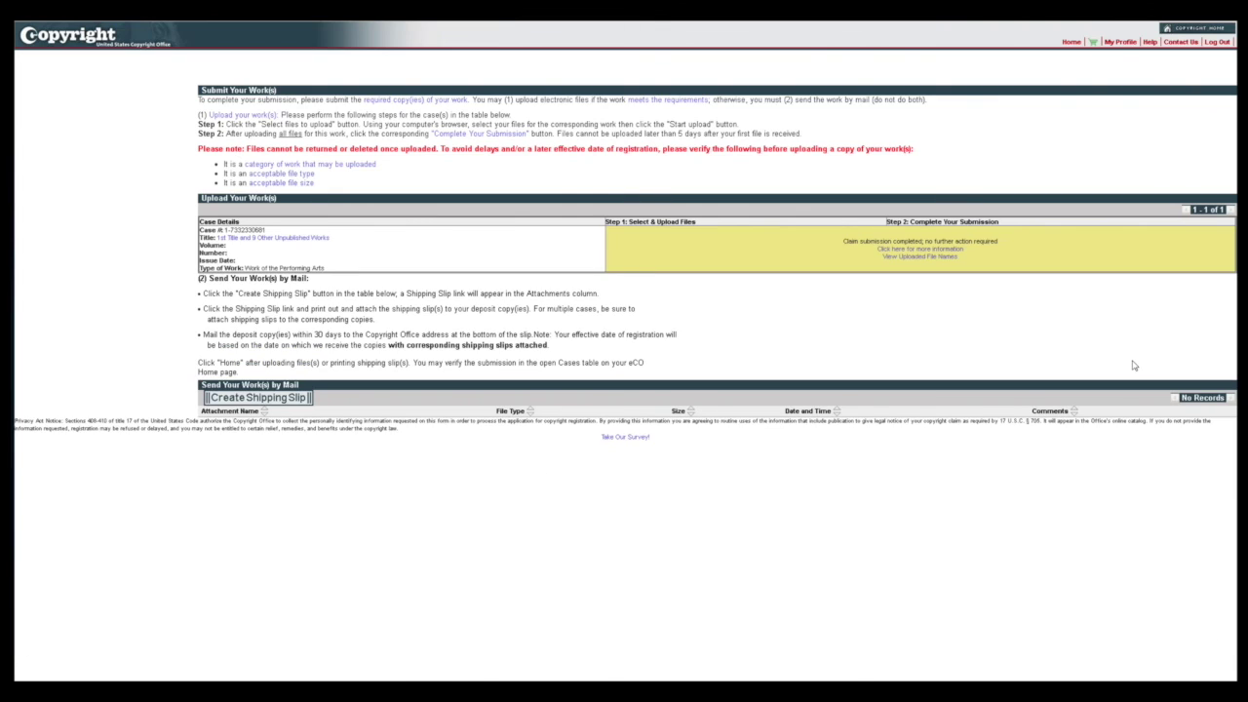